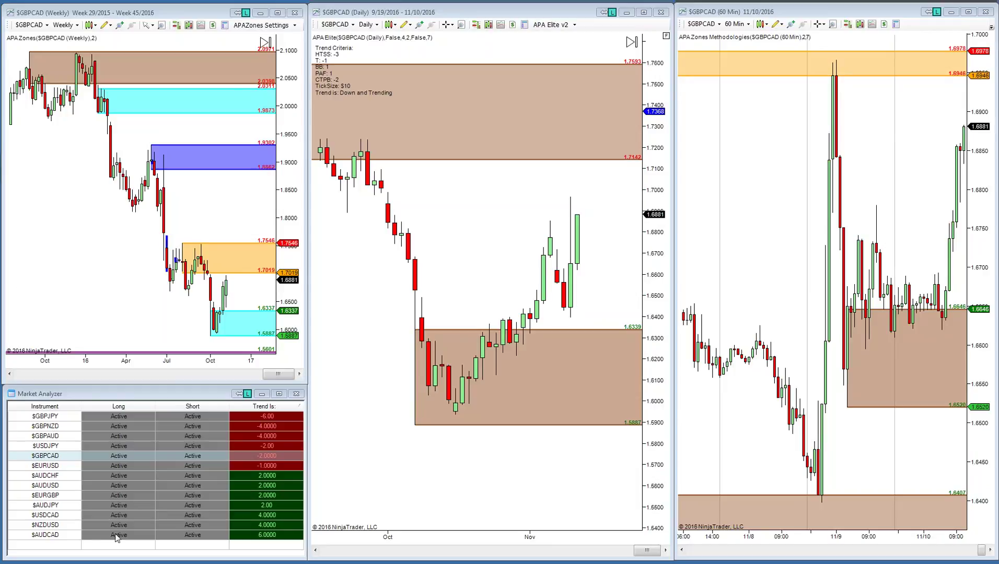
Open the Market Analyzer's column settings and review the existing APA Zones Methodologies and APA Elite columns
right_click(117, 545)
left_click(159, 430)
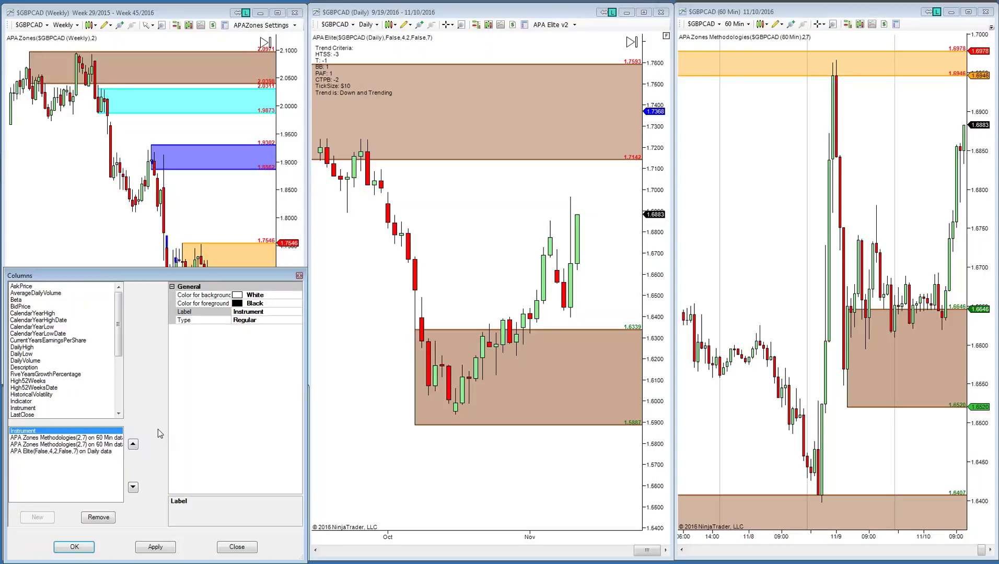
left_click(92, 445)
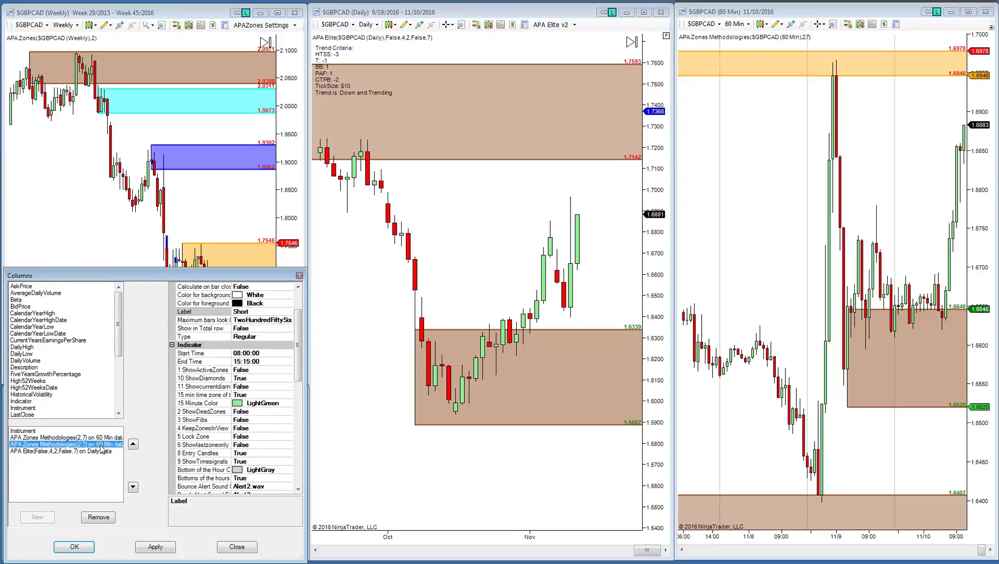
left_click(103, 452)
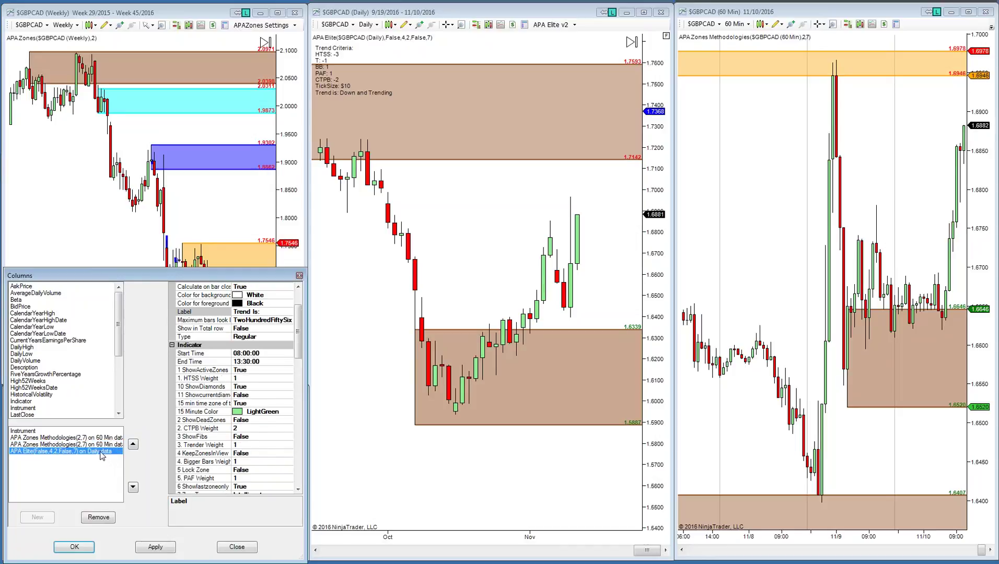
left_click_drag(135, 274, 435, 140)
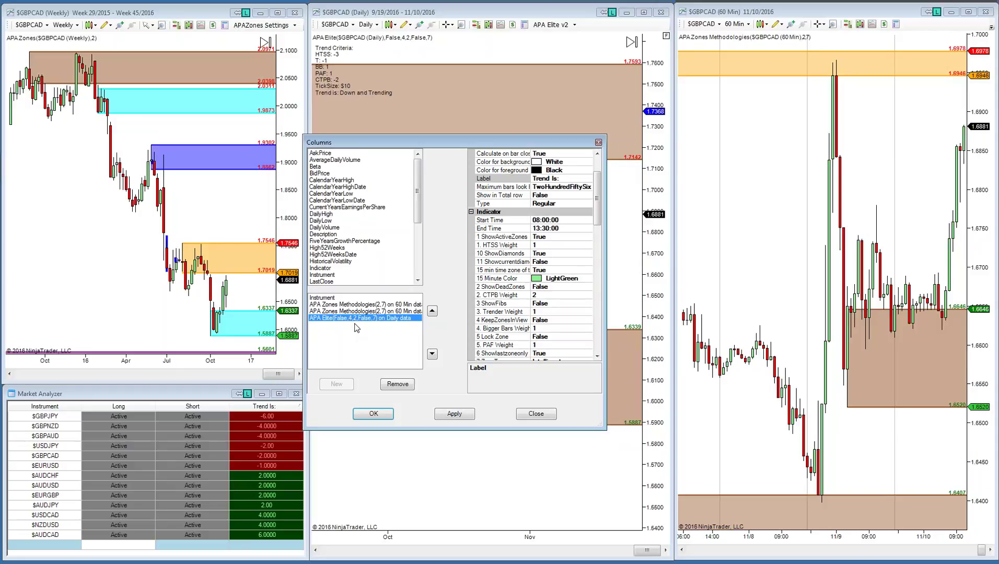
left_click(361, 305)
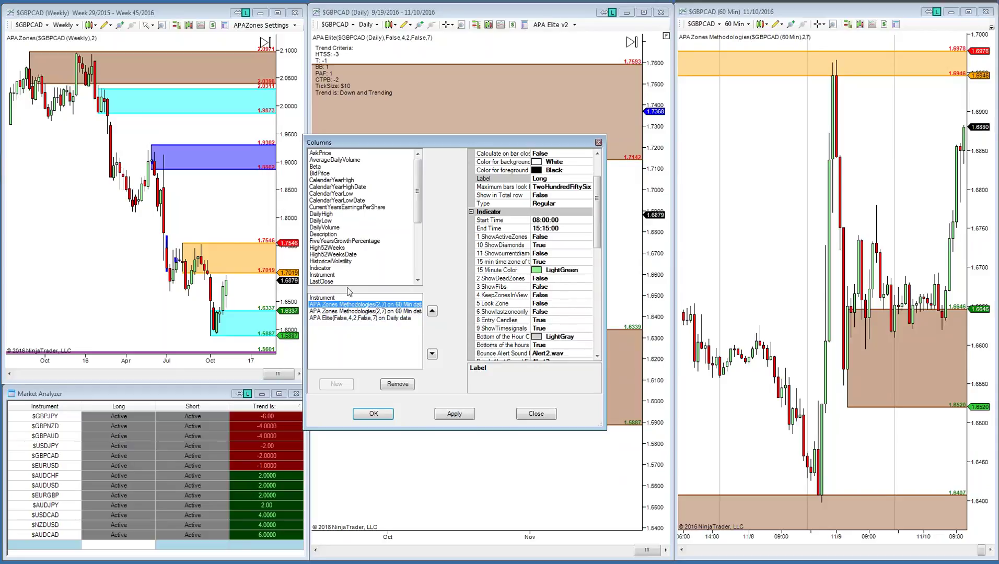
Add an Indicator column to the Market Analyzer and browse the indicators available for it
double_click(320, 268)
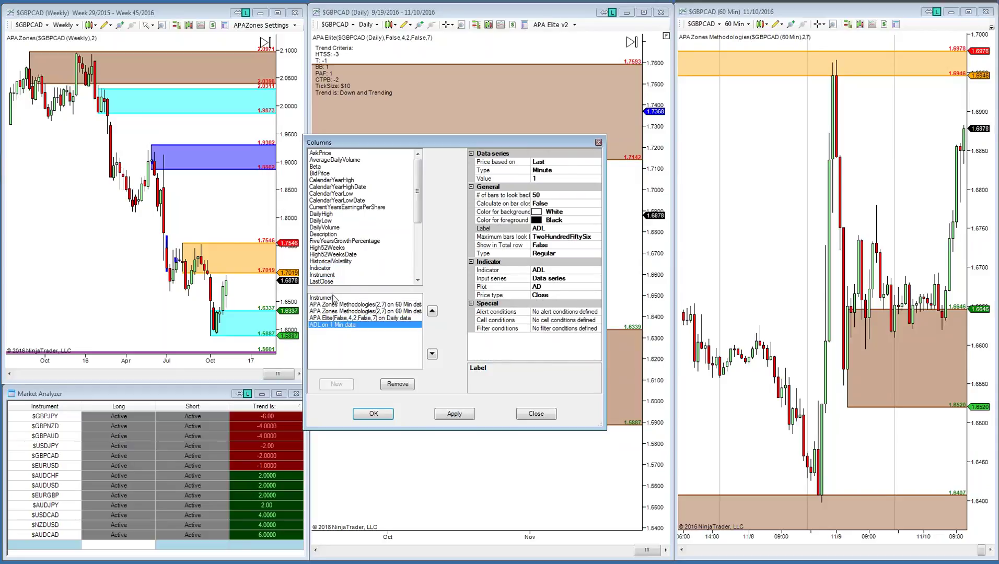
left_click(597, 274)
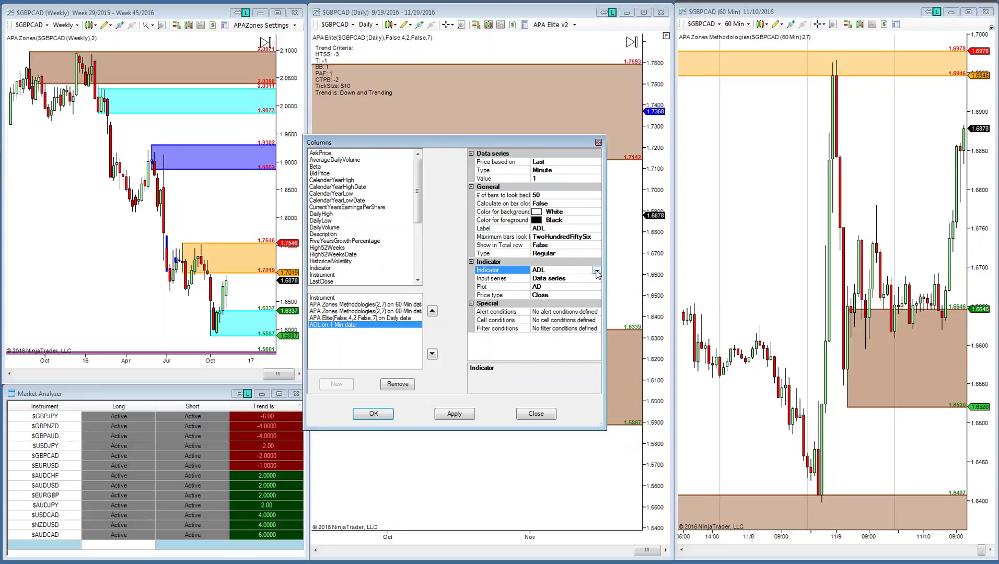
left_click(596, 270)
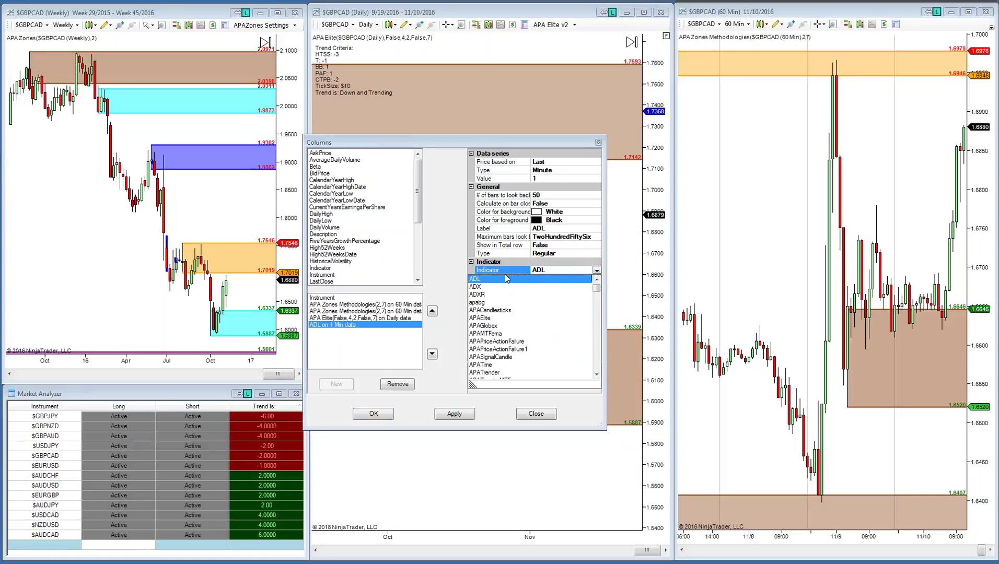
scroll(502, 318, "down", 1)
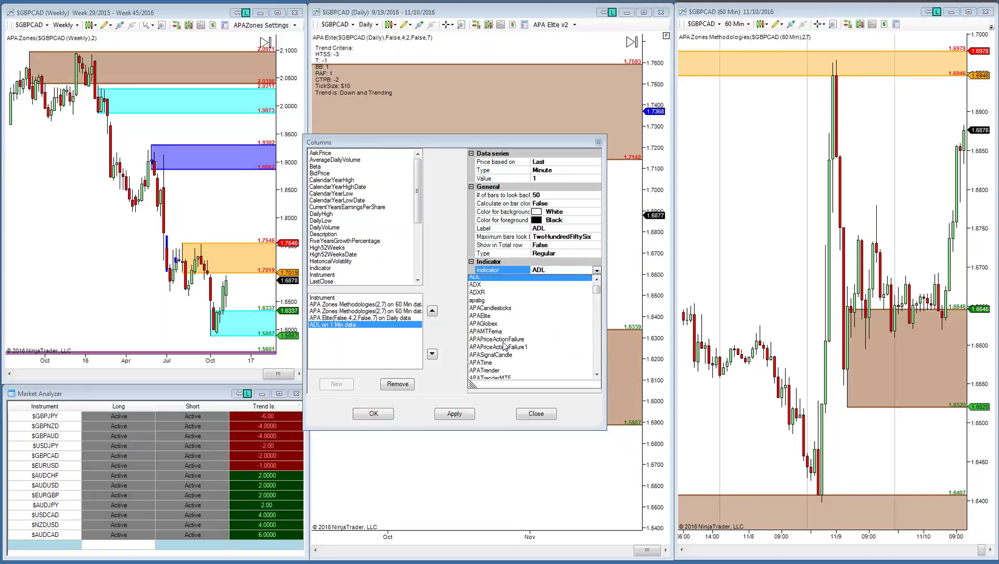
left_click(446, 341)
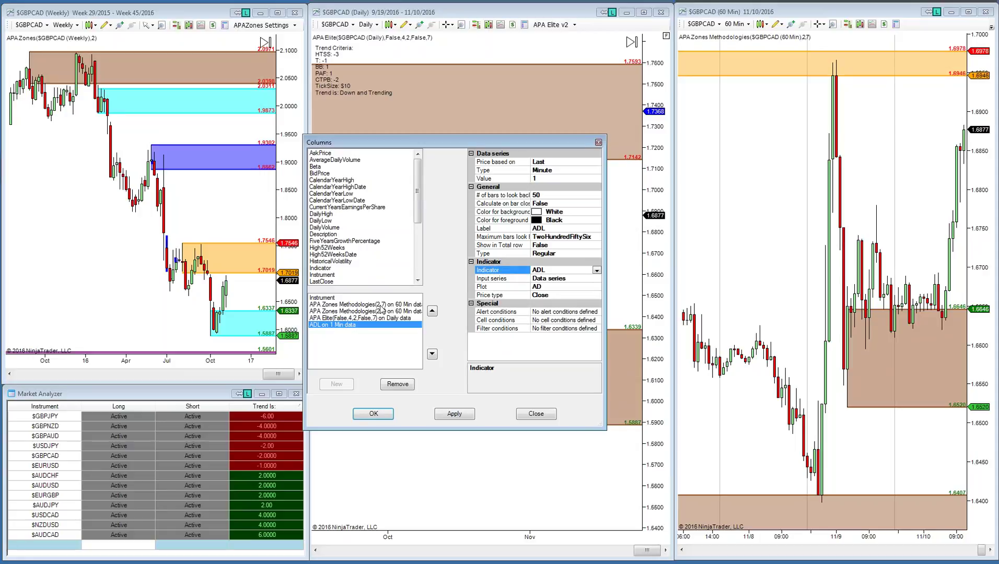
Examine the APA Elite column's data series type options, its value and its number of bars to look back
left_click(396, 318)
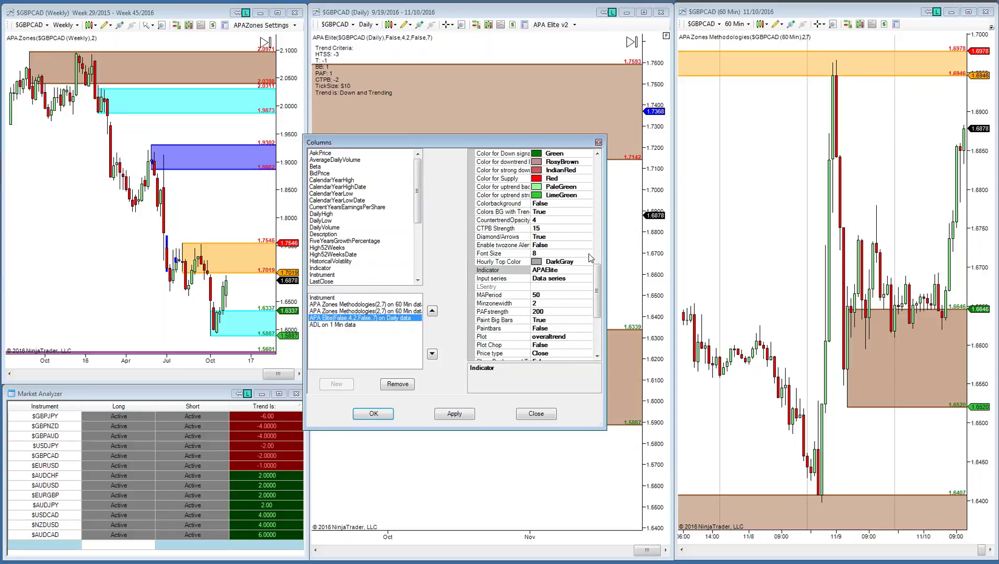
left_click_drag(598, 286, 604, 166)
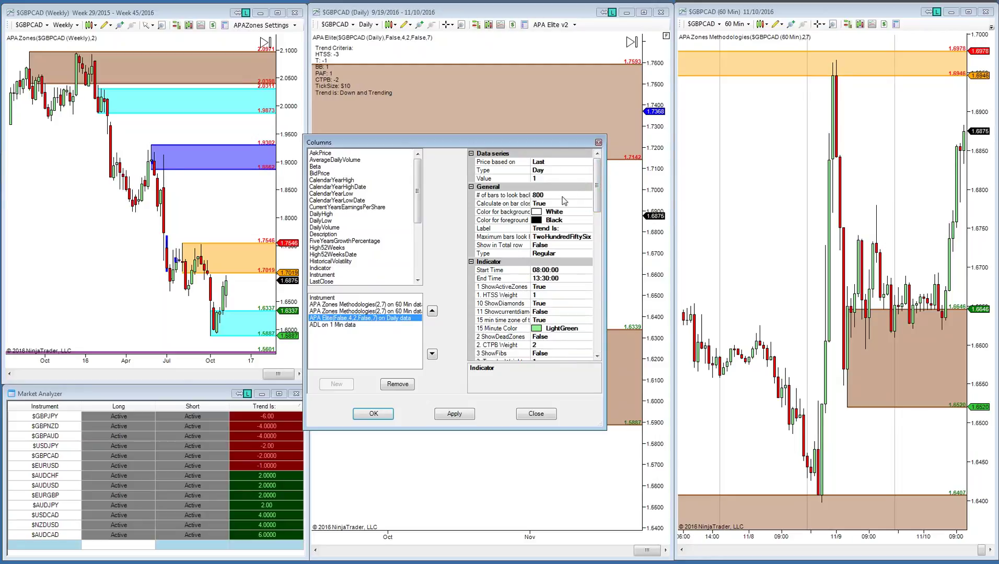
left_click(543, 171)
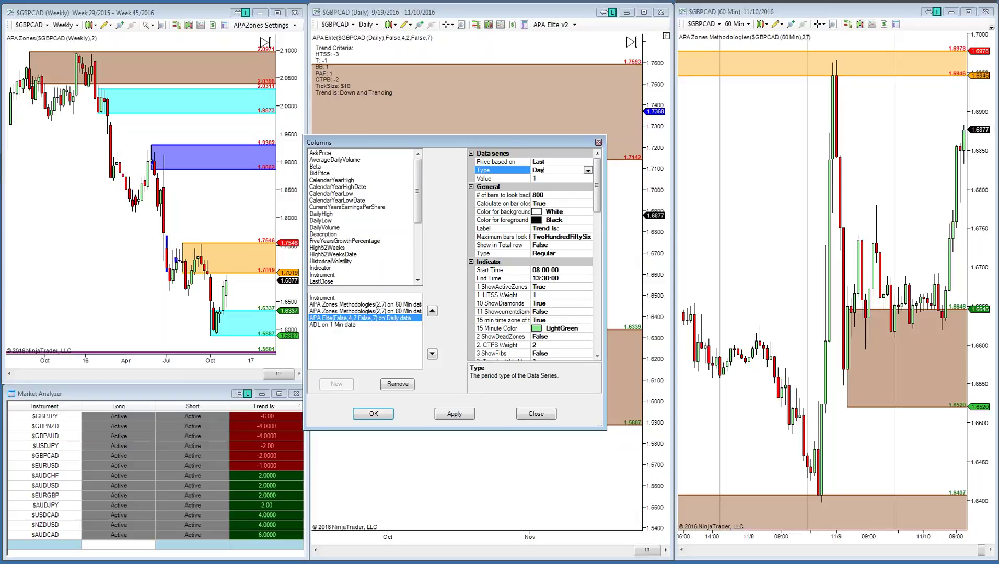
left_click(588, 171)
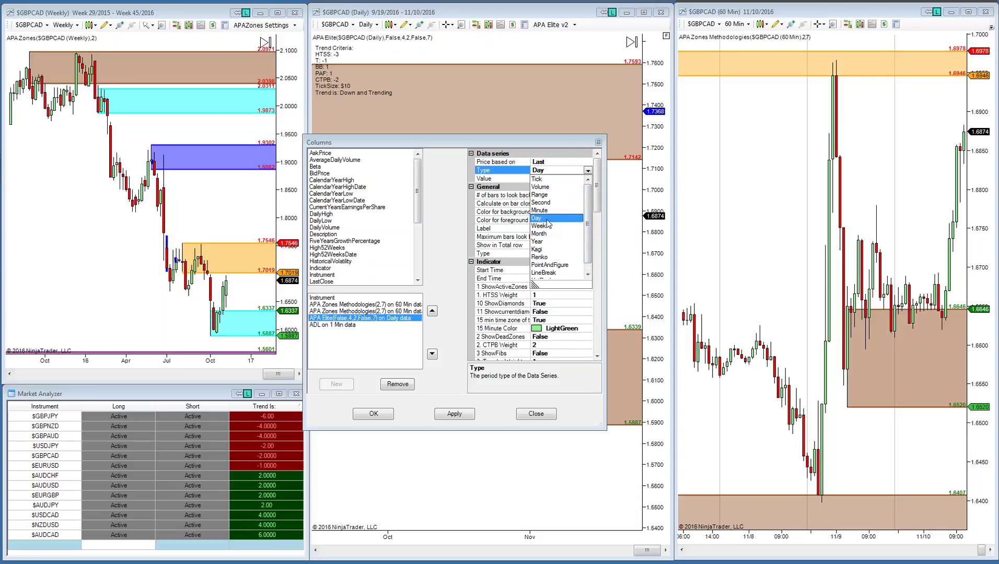
left_click(599, 190)
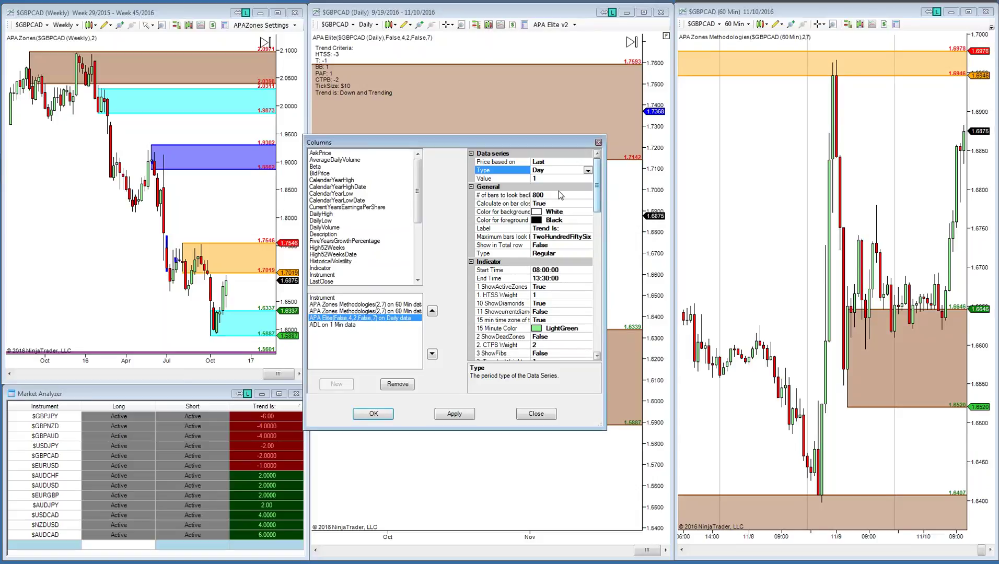
left_click(543, 181)
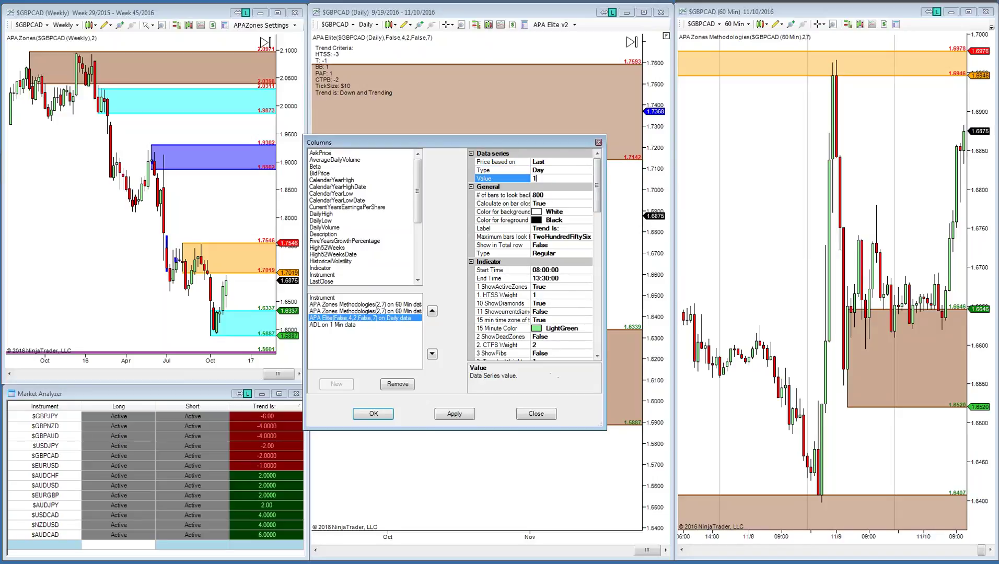
double_click(534, 179)
left_click(549, 199)
left_click(555, 180)
left_click(590, 171)
left_click(588, 170)
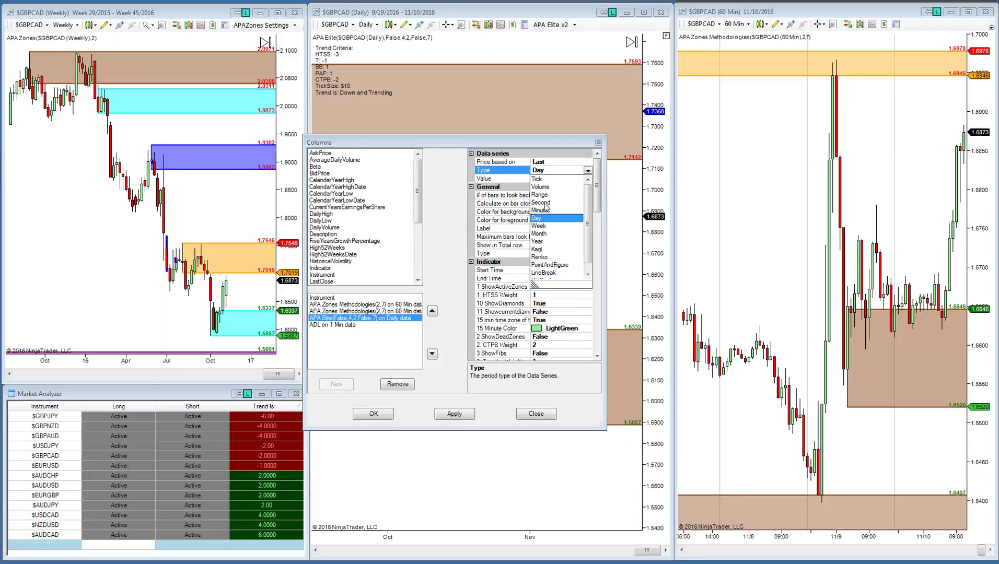
left_click(513, 182)
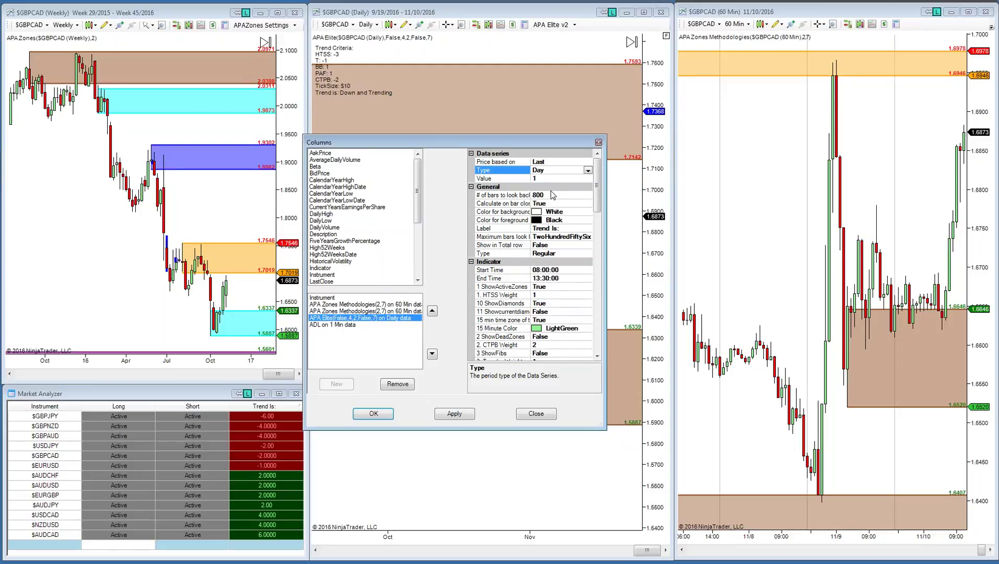
left_click(554, 197)
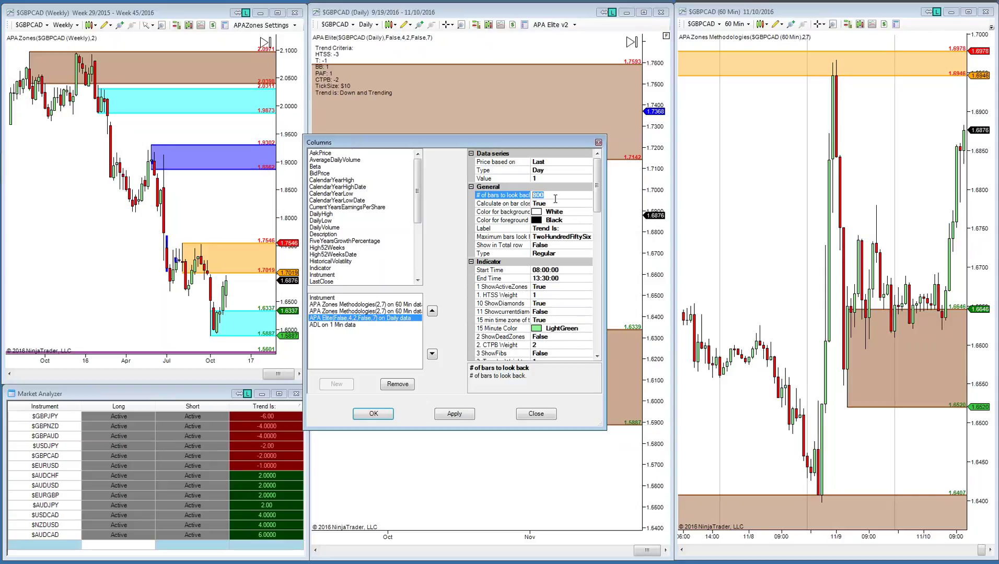
Set the APA Elite column's data series to type Minute with a value of 15
left_click(587, 171)
left_click(588, 171)
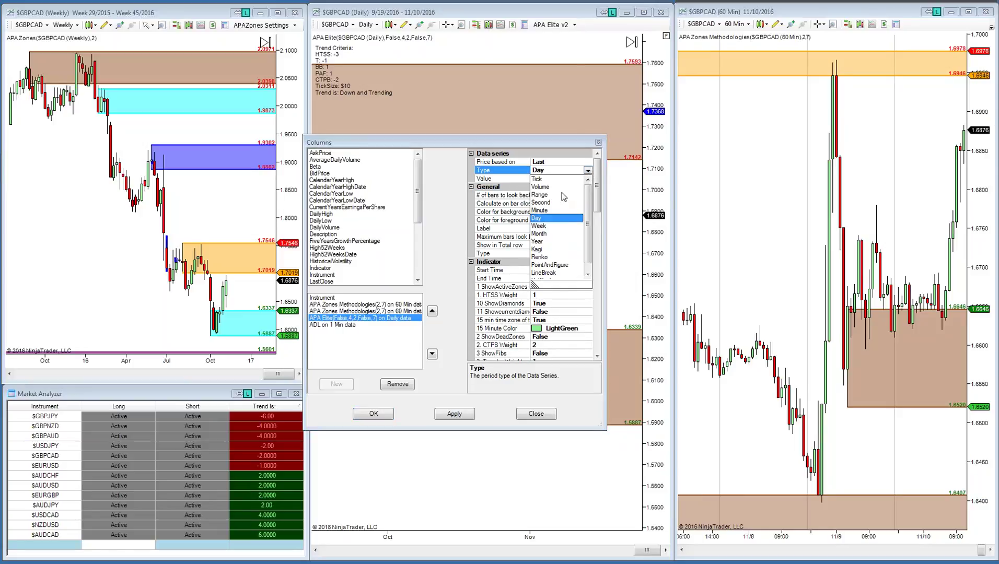
left_click(554, 210)
left_click(541, 178)
type("15")
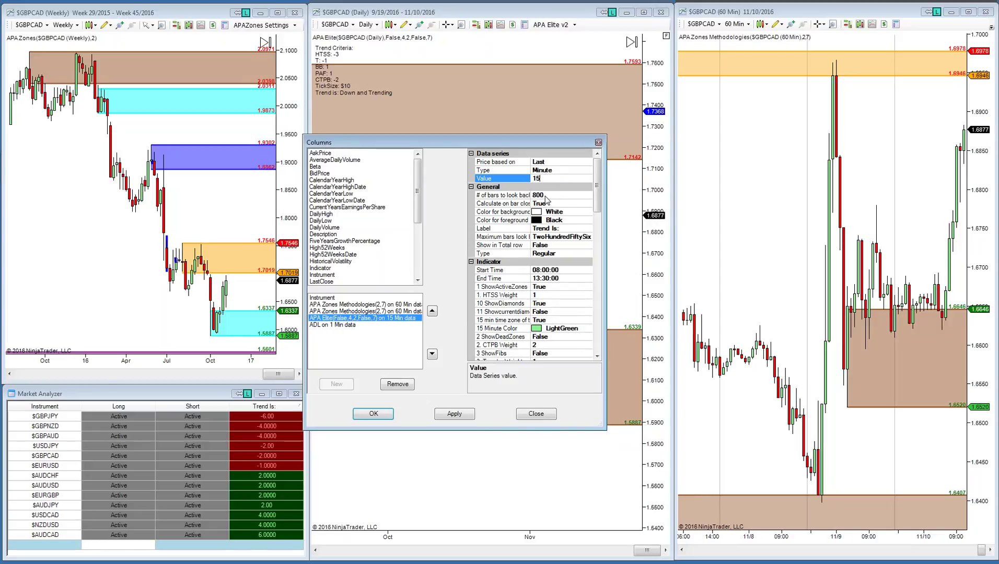
left_click(546, 196)
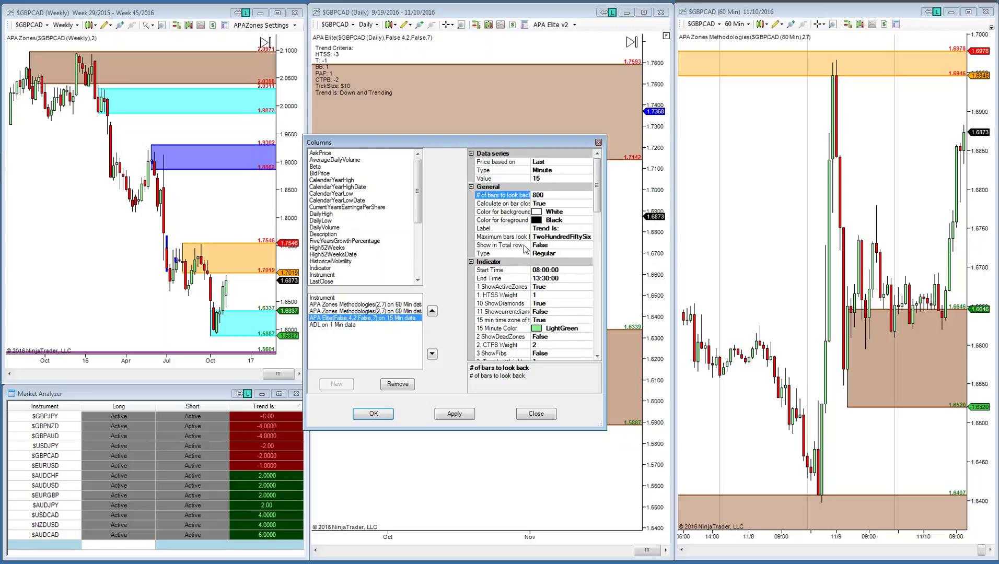
Toggle the APA Elite column's Calculate on bar close setting between True and False
left_click(501, 205)
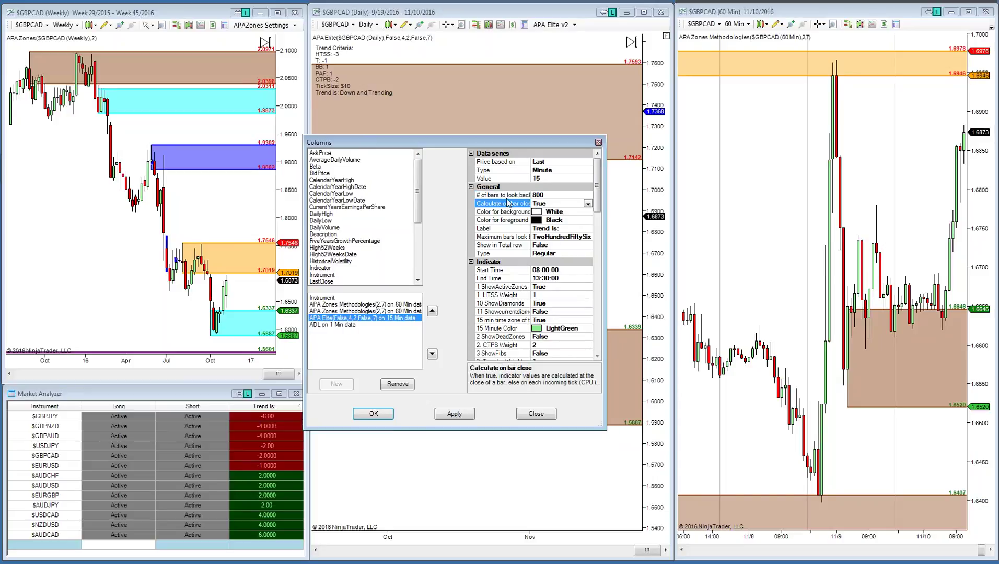
left_click(518, 204)
double_click(545, 204)
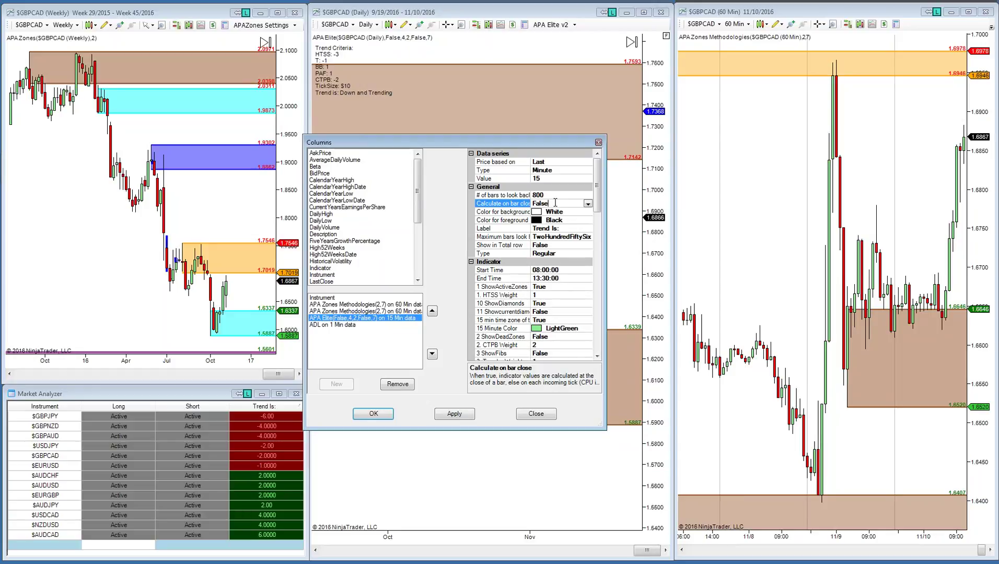
double_click(555, 203)
Review the APA Elite column's Start Time, End Time, CTPB Strength and PAFstrength parameters
left_click_drag(597, 188, 604, 216)
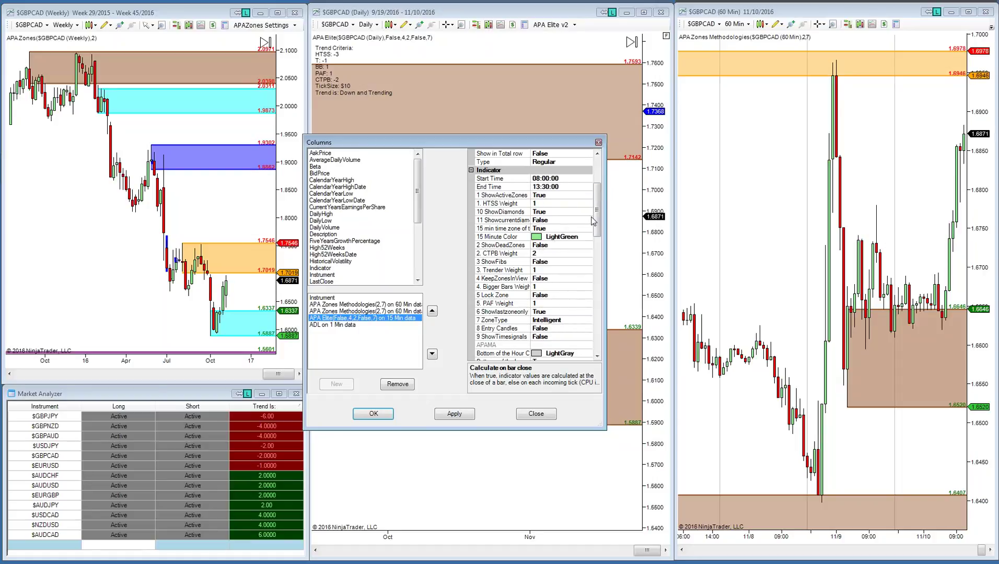
left_click(496, 187)
left_click(490, 178)
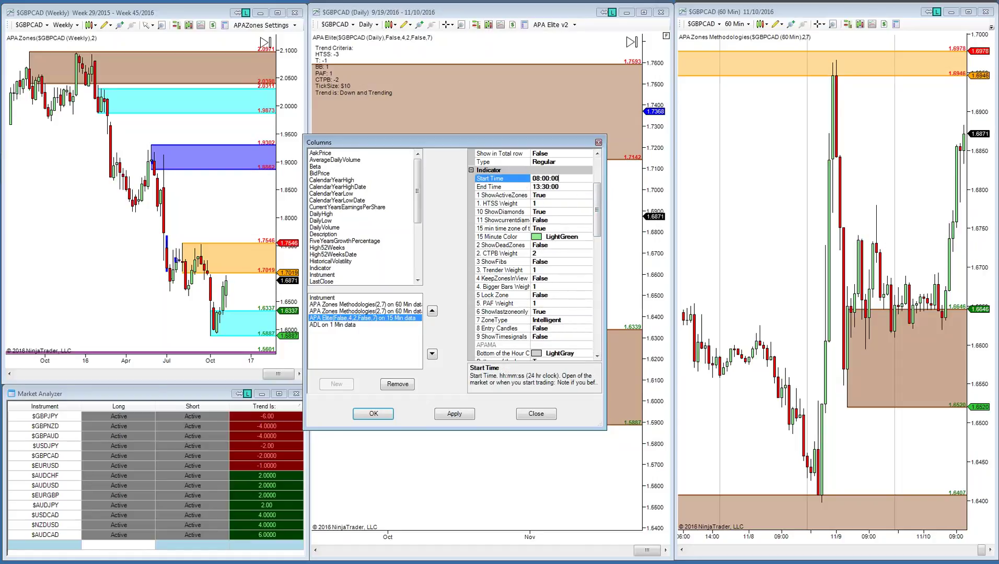
left_click_drag(598, 198, 589, 286)
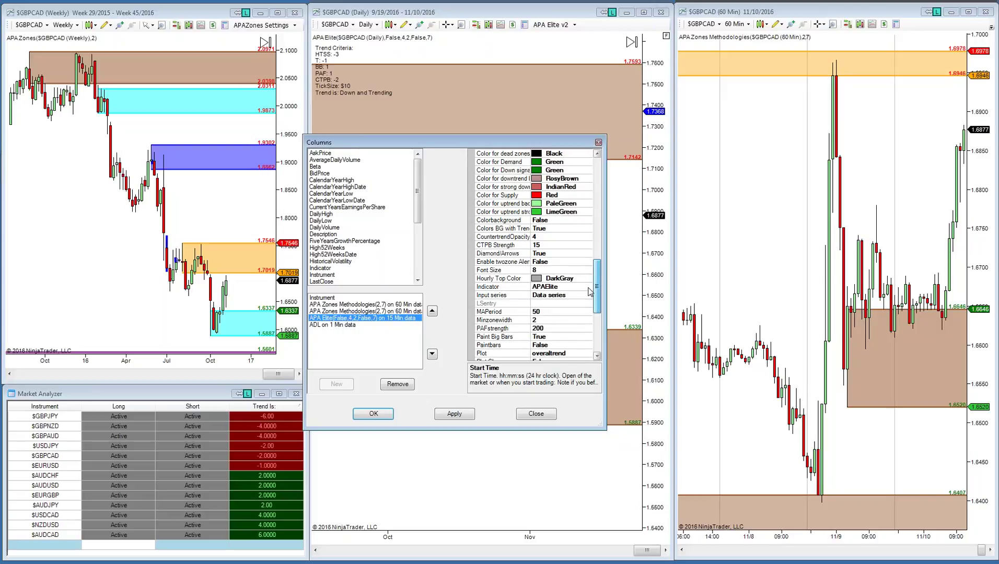
left_click(552, 246)
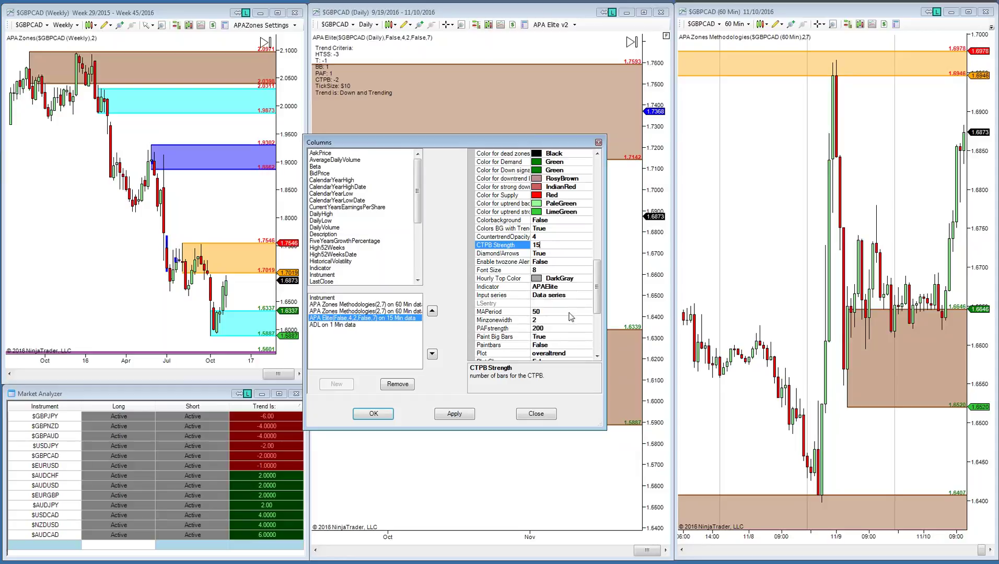
left_click(552, 329)
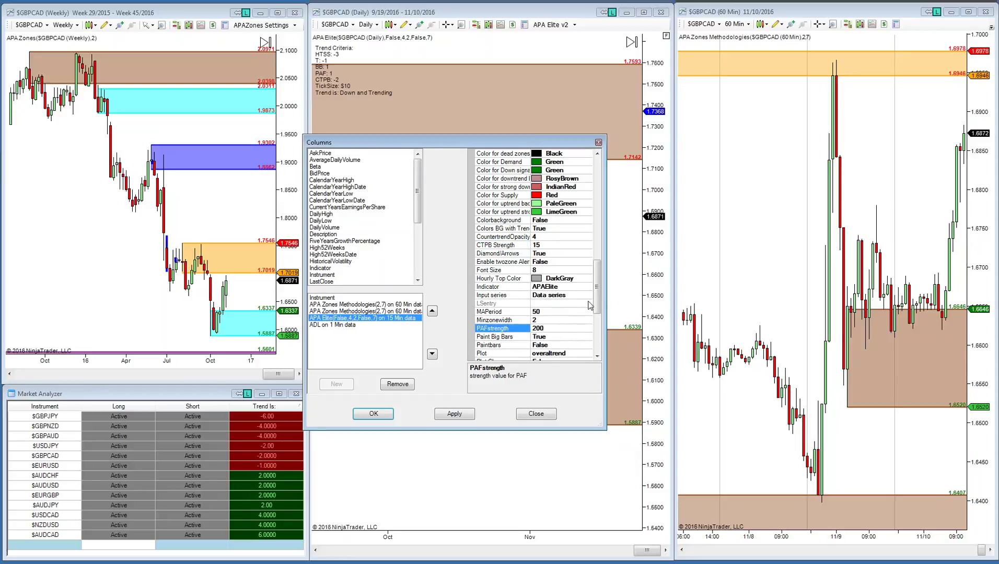
Set the APA Elite column's Plot to InDemandZone
left_click_drag(599, 294, 602, 320)
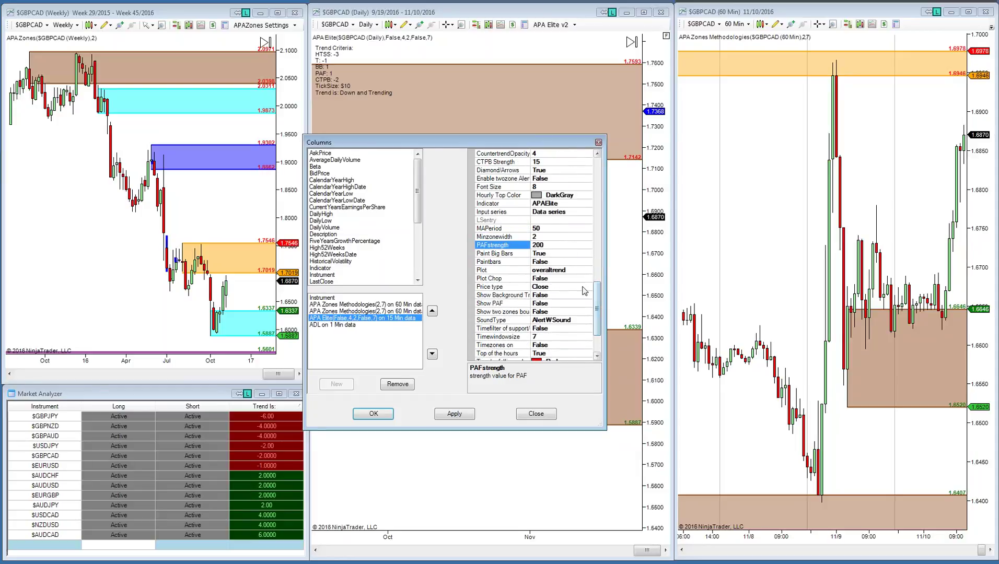
left_click(579, 271)
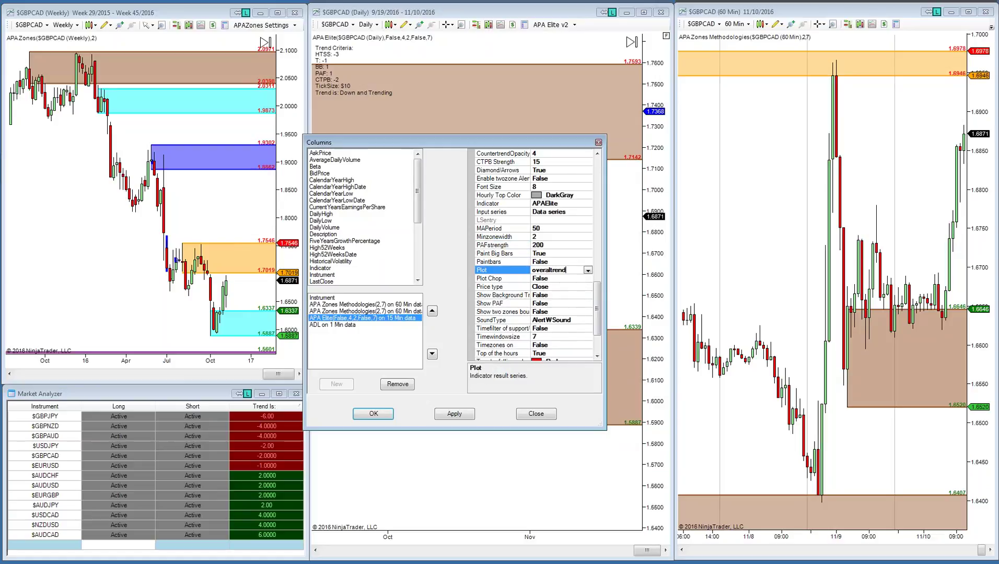
left_click(588, 270)
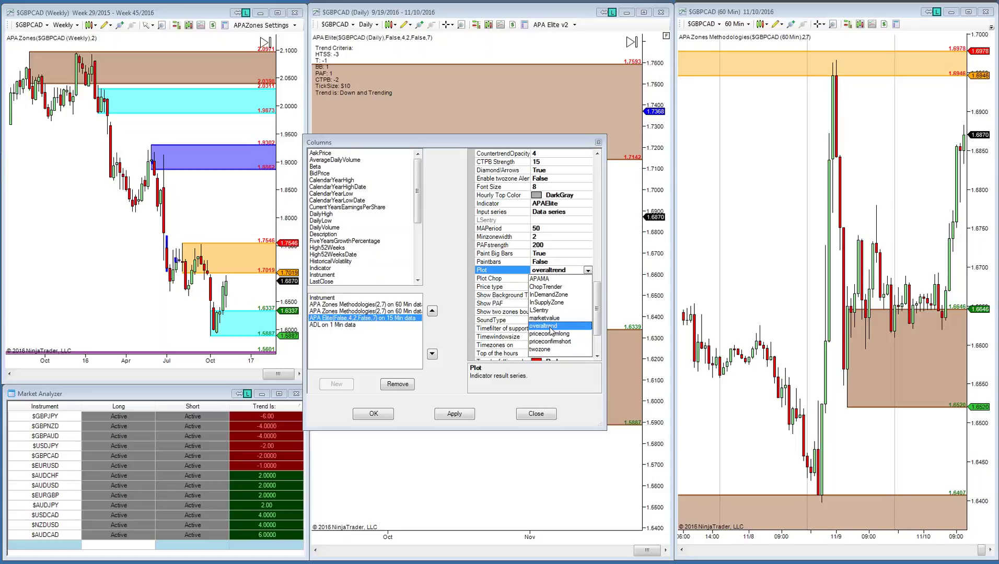
left_click(555, 295)
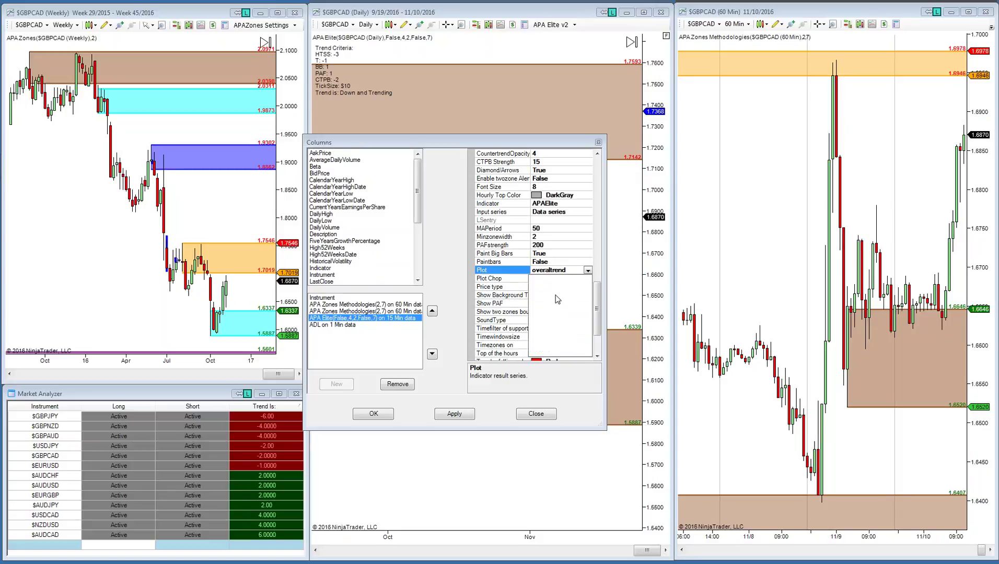
Change the APA Elite column's Plot to InSupplyZone
left_click(588, 270)
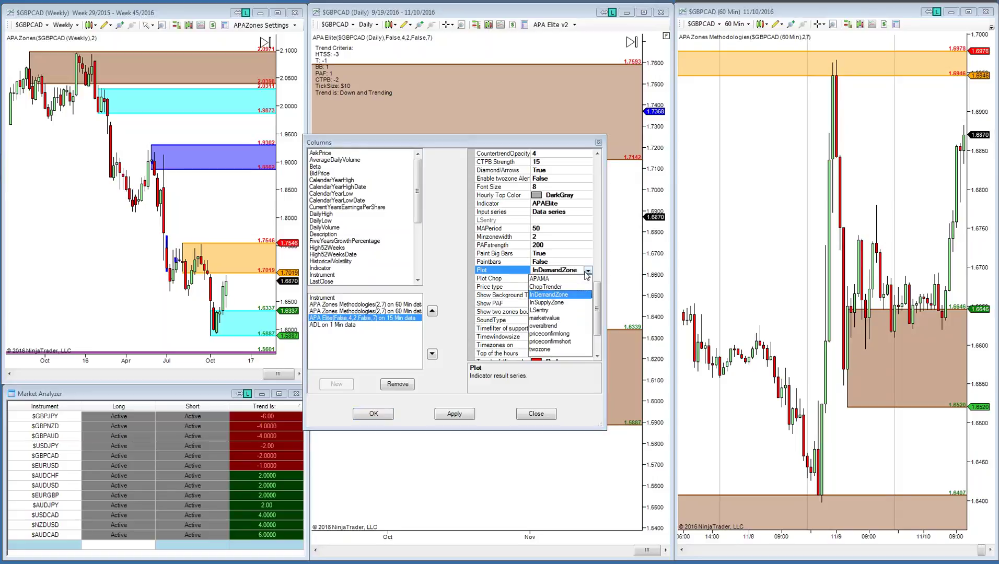
left_click(559, 303)
left_click(588, 271)
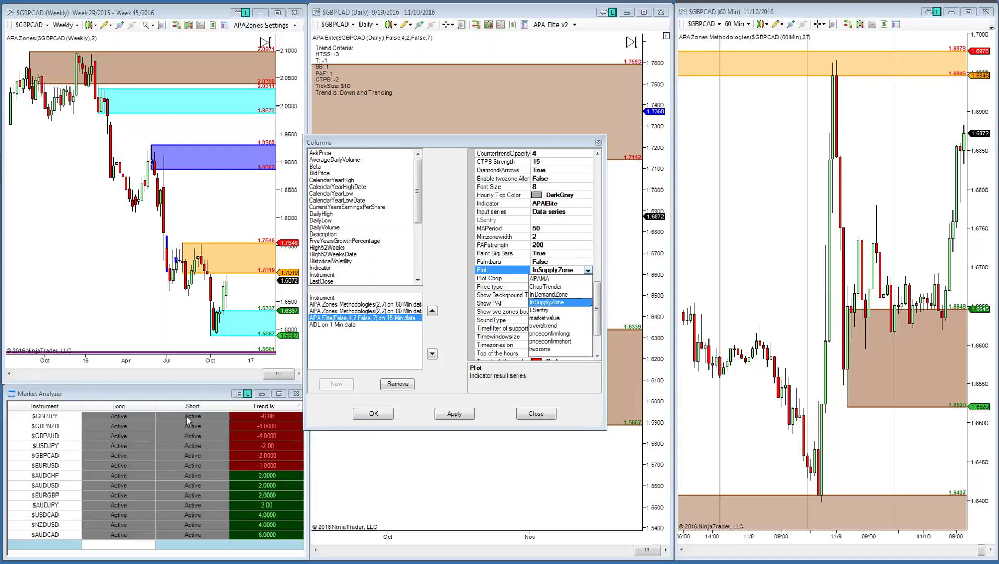
Set the APA Elite column's Plot to overaltrend
left_click(546, 326)
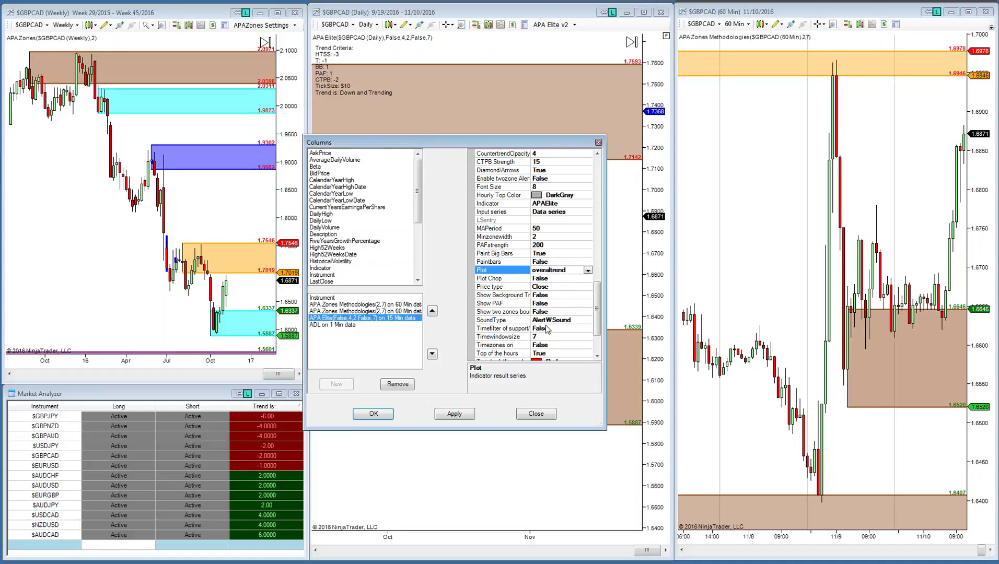
left_click(590, 272)
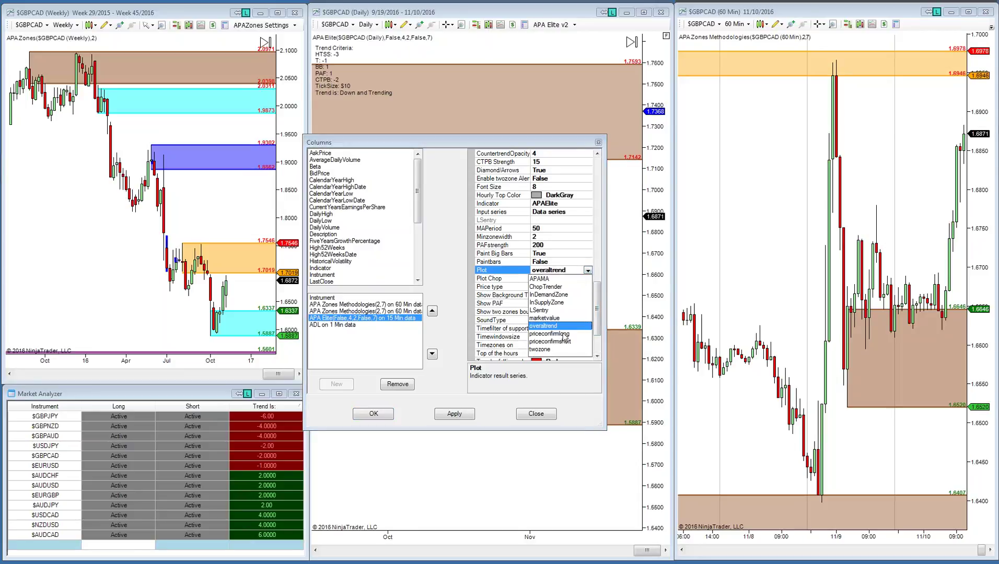
left_click(598, 296)
Review the APA Elite column's Your email field and its cell conditions for values greater than, less than and equal to 0
left_click_drag(598, 296, 596, 320)
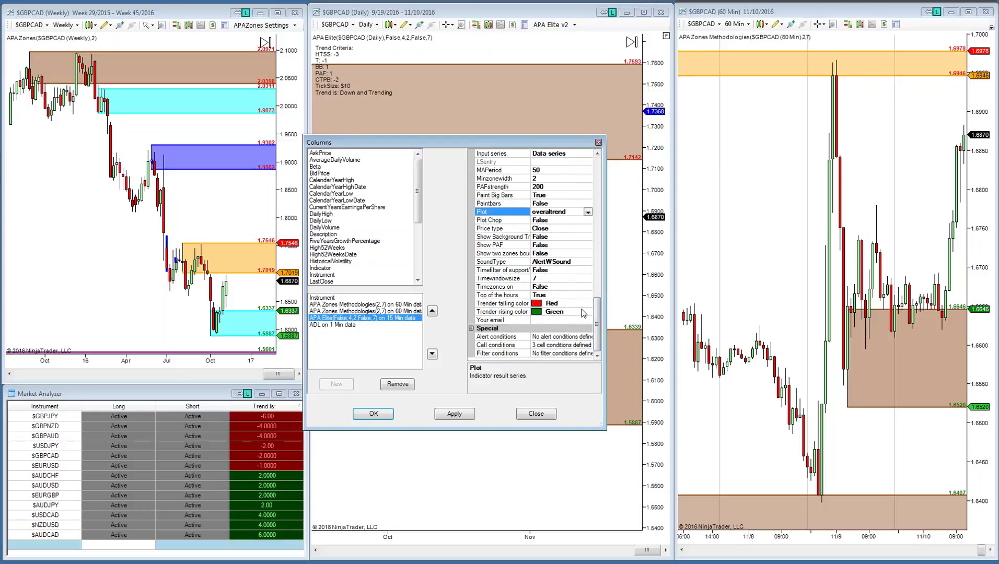
left_click(542, 320)
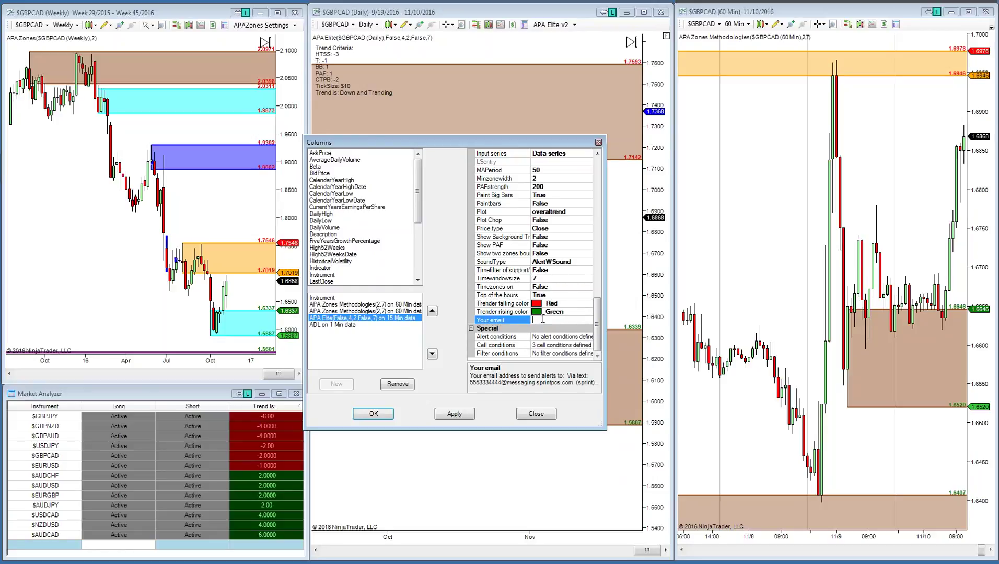
left_click(586, 346)
left_click(587, 345)
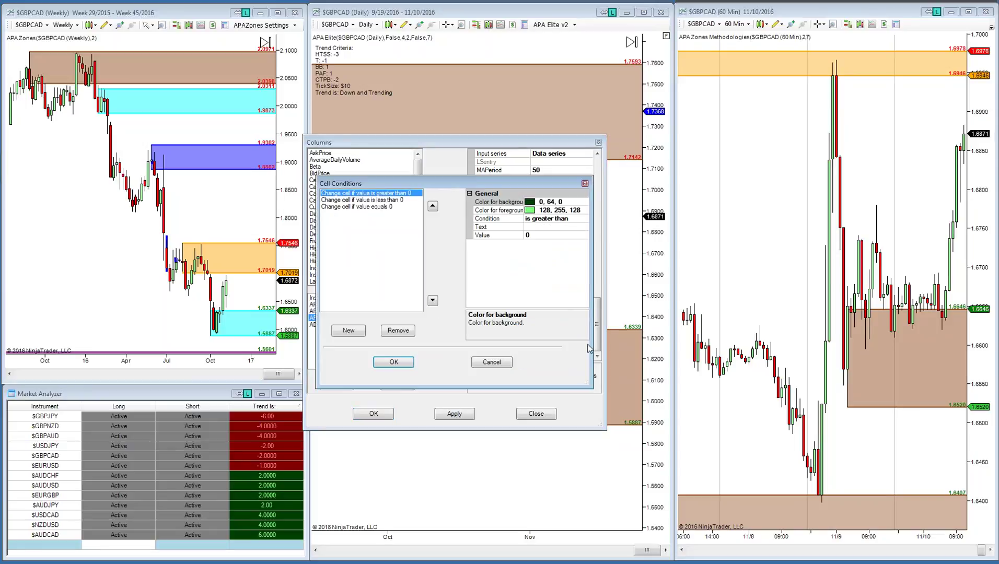
left_click(585, 184)
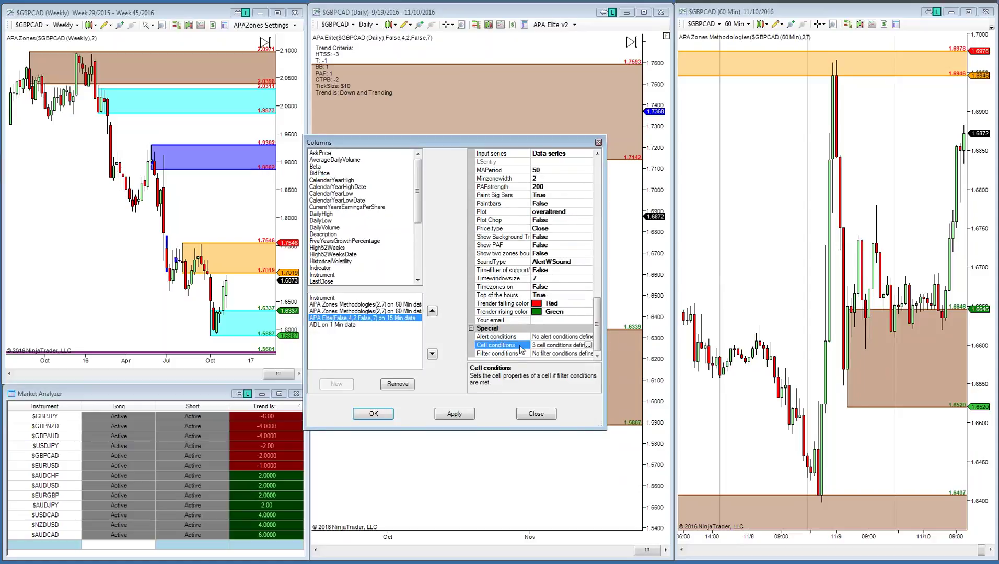
left_click(588, 345)
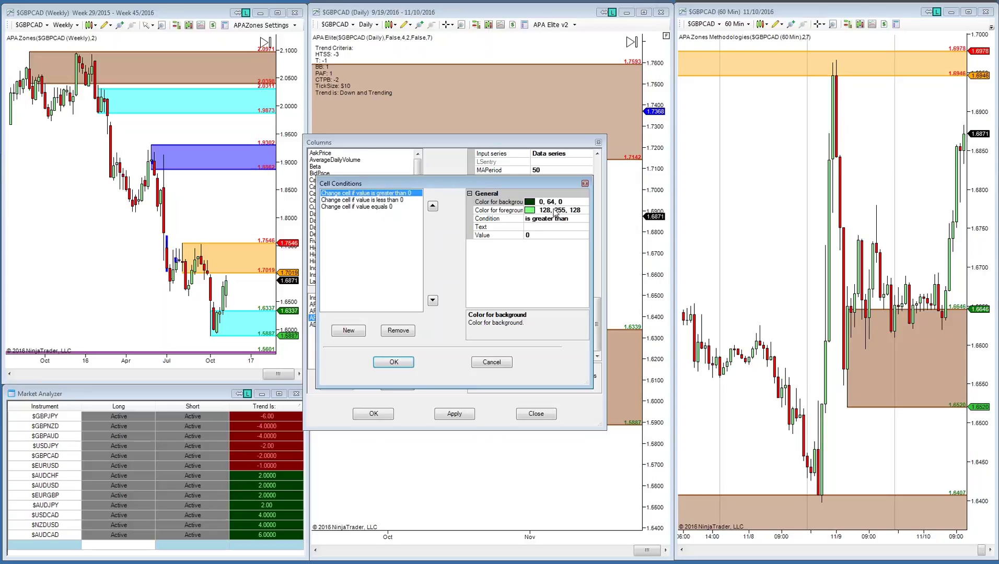
left_click(389, 200)
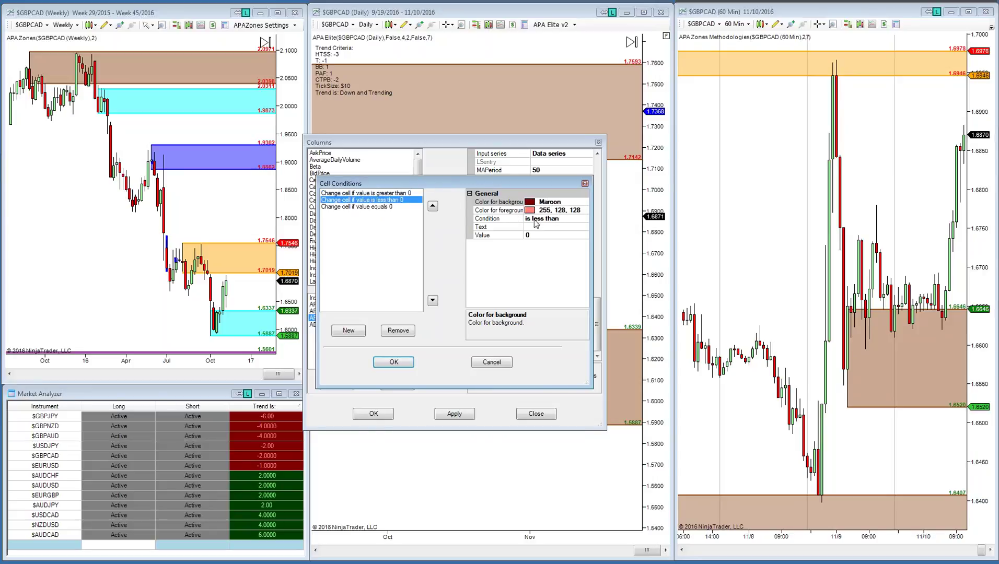
left_click(390, 208)
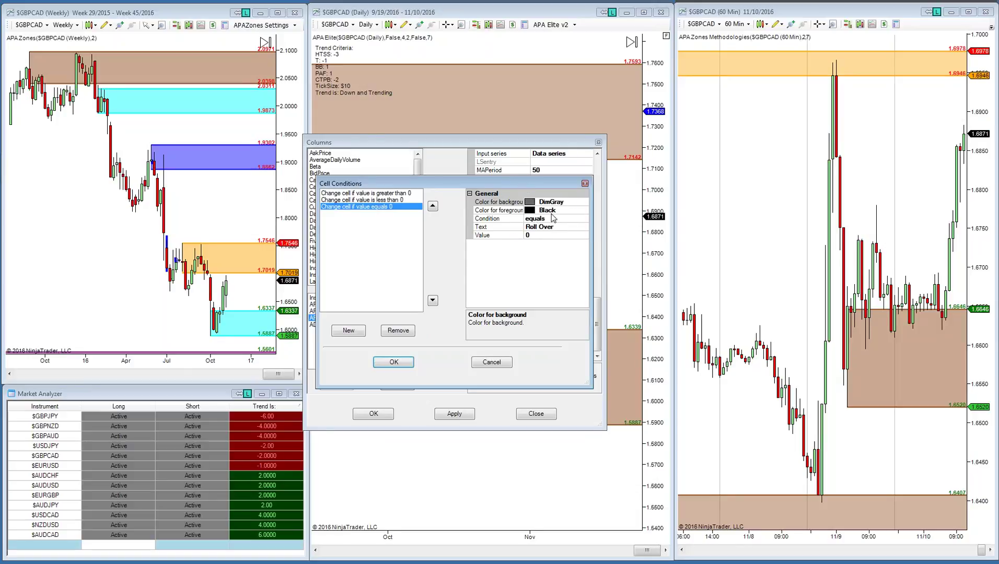
left_click(505, 363)
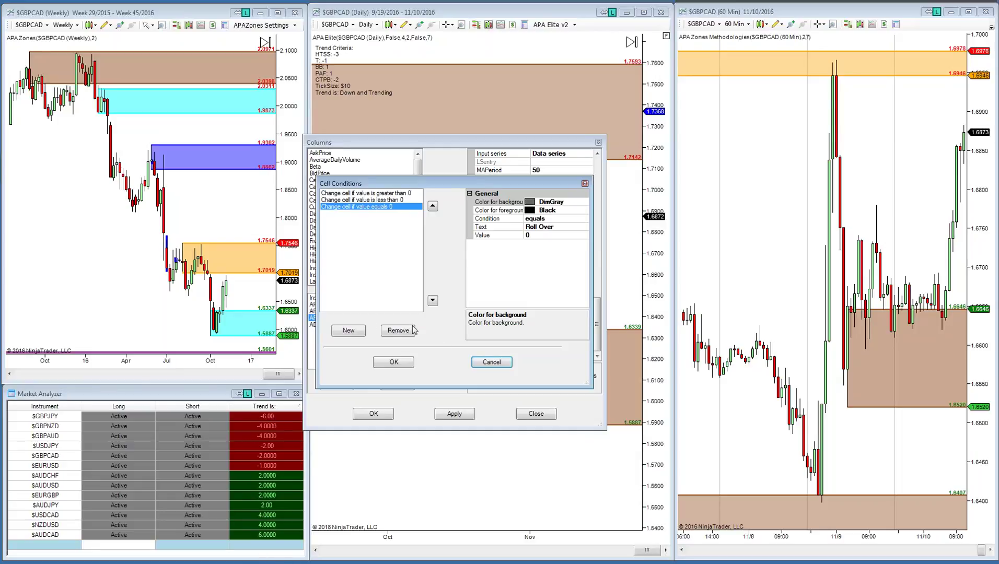
left_click(492, 362)
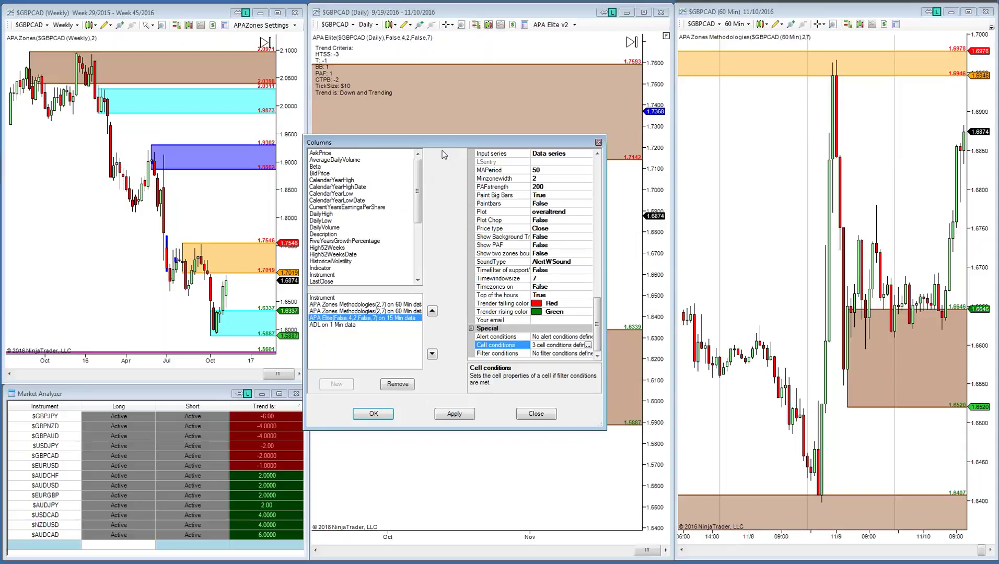
Compare the data series and general settings of the APA Elite column and the two APA Zones Methodologies columns
left_click_drag(443, 147, 295, 132)
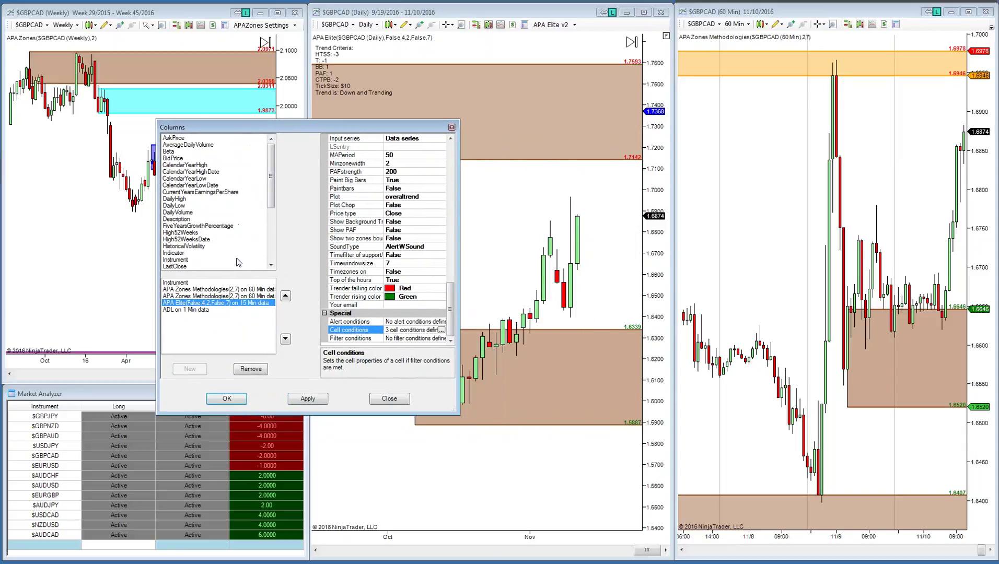
left_click(204, 297)
left_click_drag(452, 282, 451, 148)
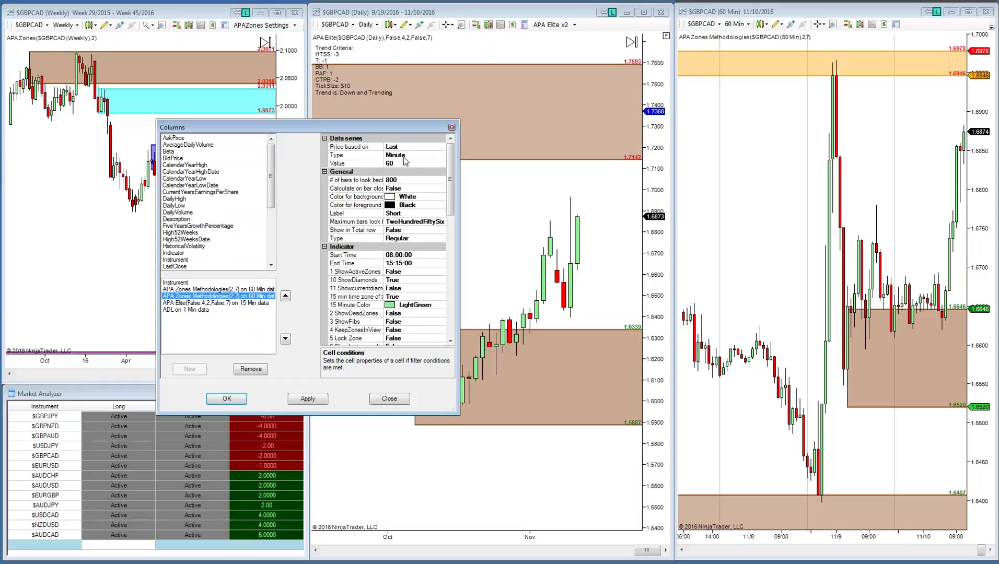
left_click(265, 303)
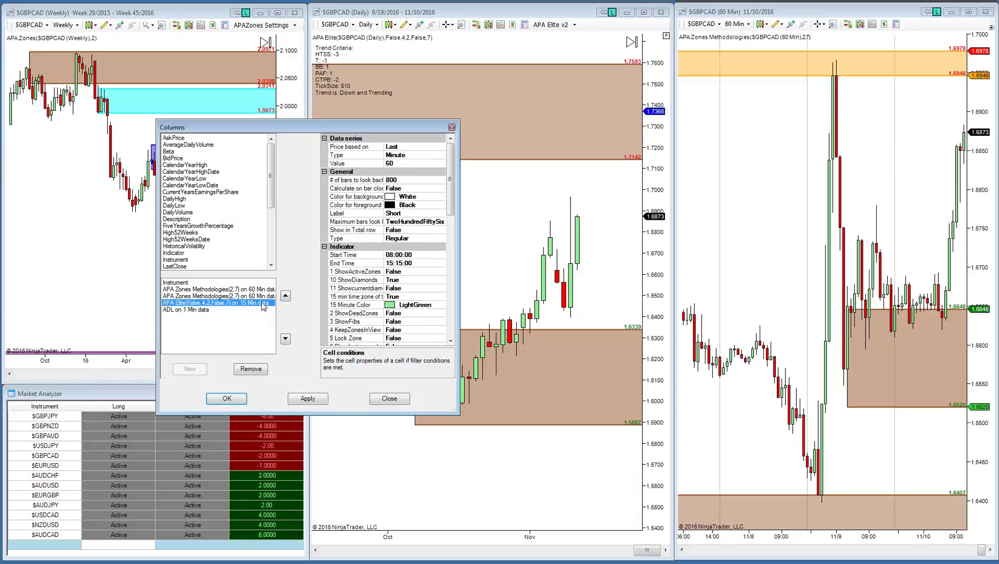
scroll(443, 262, "up", 5)
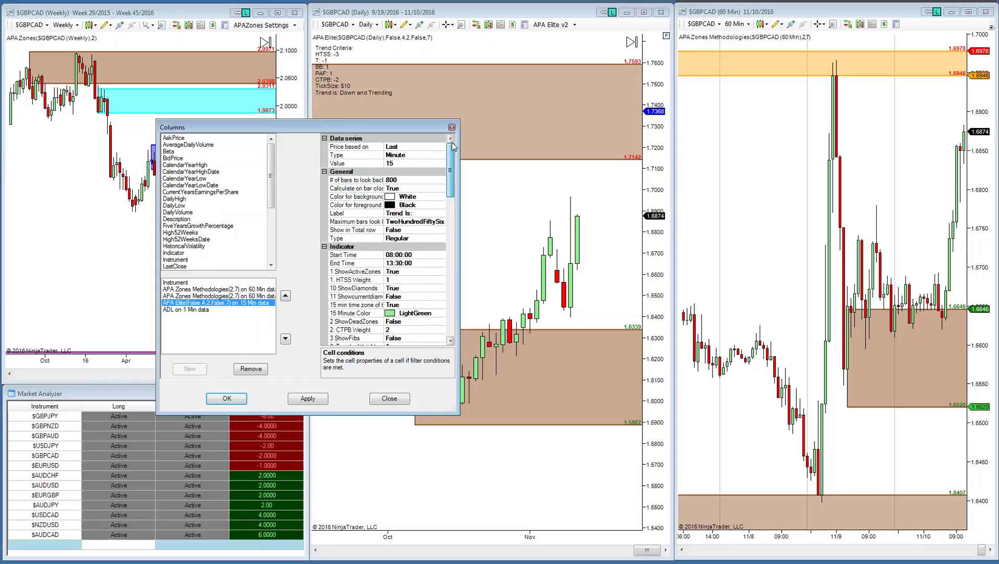
left_click(214, 291)
left_click_drag(449, 266, 458, 156)
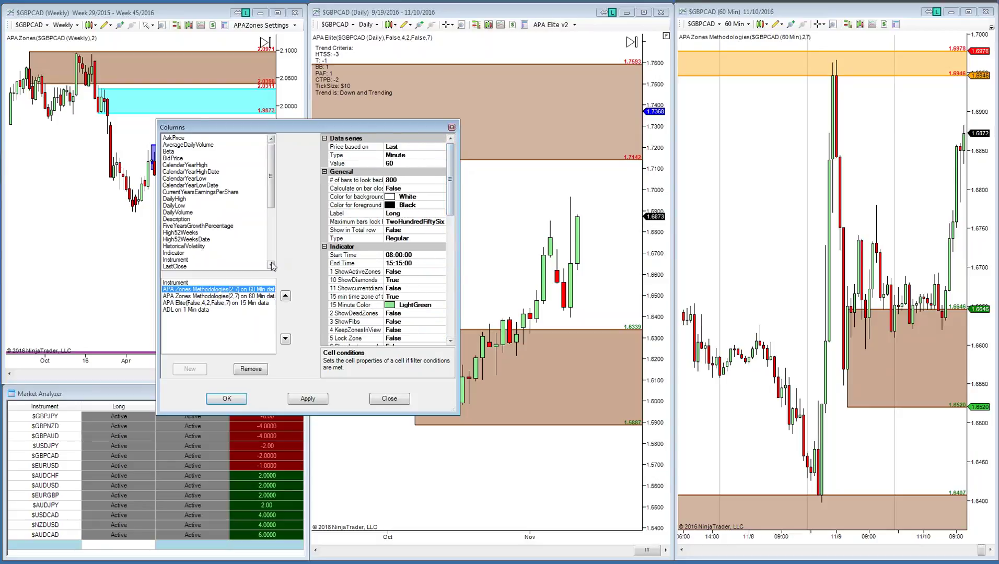
Add two more Indicator columns and set the first ADL column's data series to 60 Minute
double_click(170, 254)
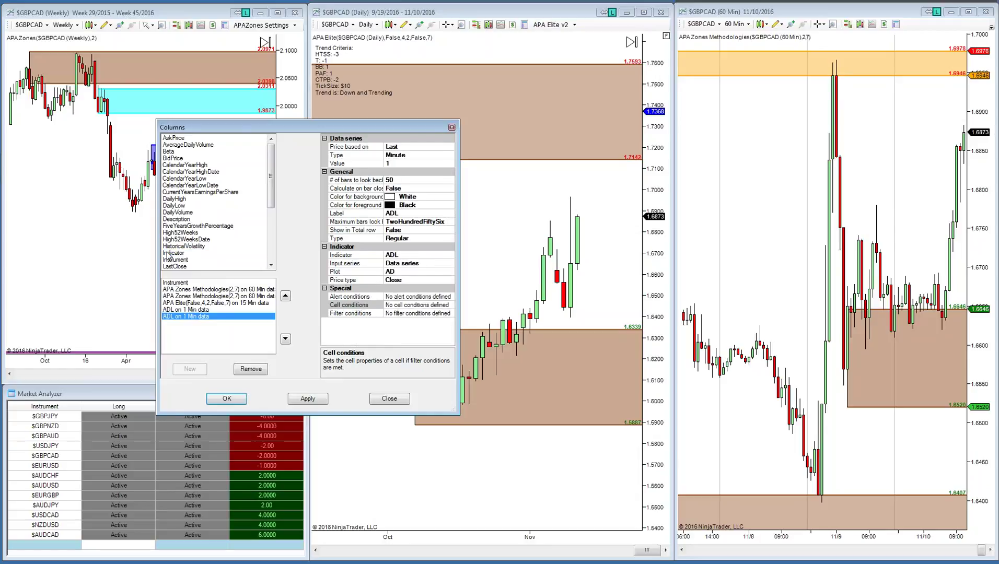
double_click(170, 254)
left_click(198, 309)
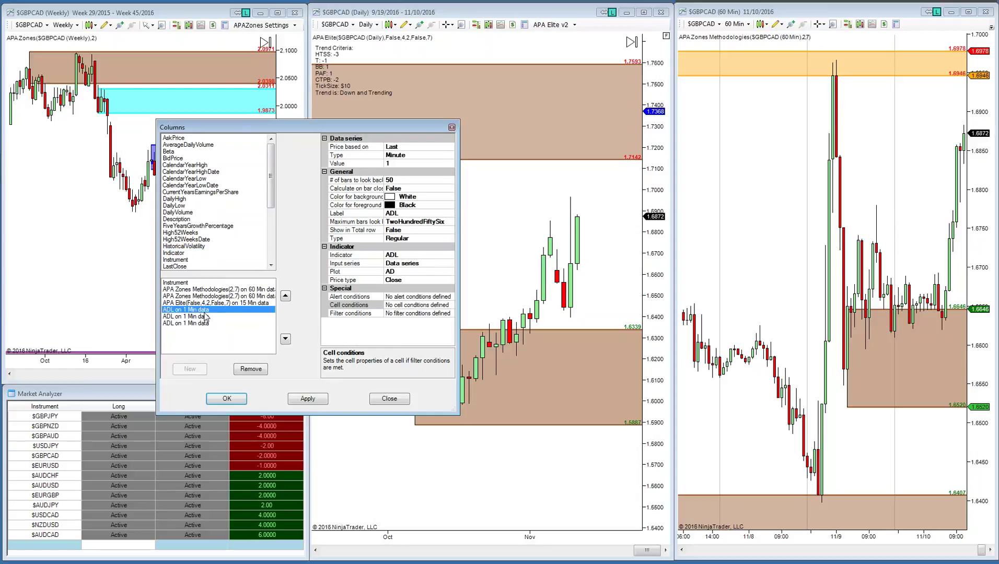
left_click(452, 157)
left_click(449, 155)
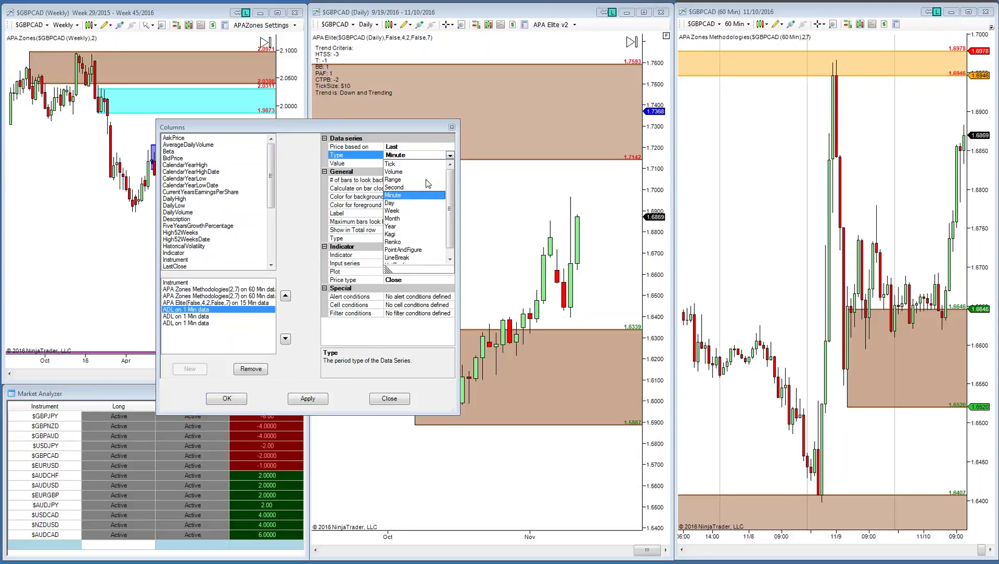
left_click(415, 195)
left_click(414, 164)
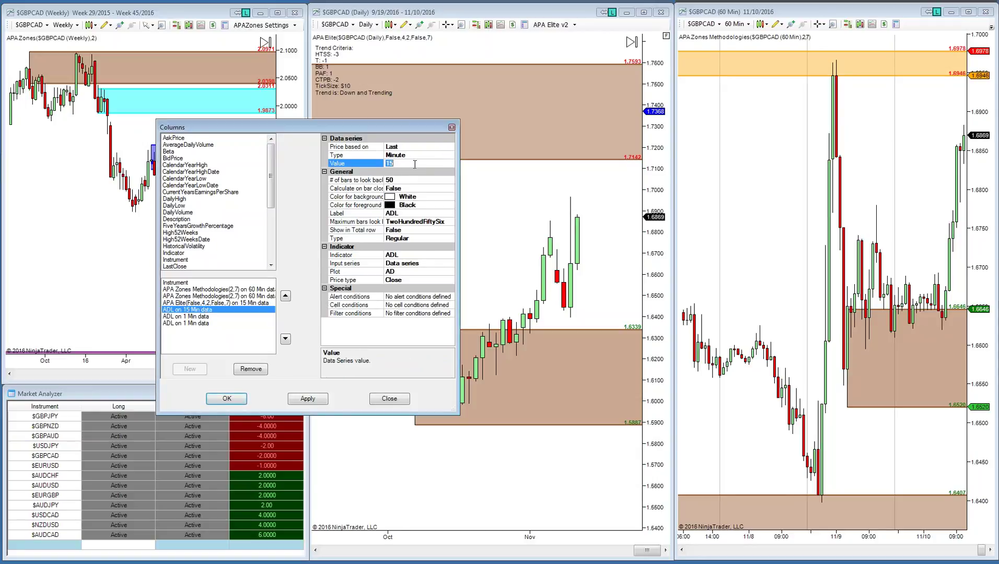
Change the indicator of the 60-minute ADL column to APAZones
left_click(444, 264)
left_click(452, 255)
left_click(449, 255)
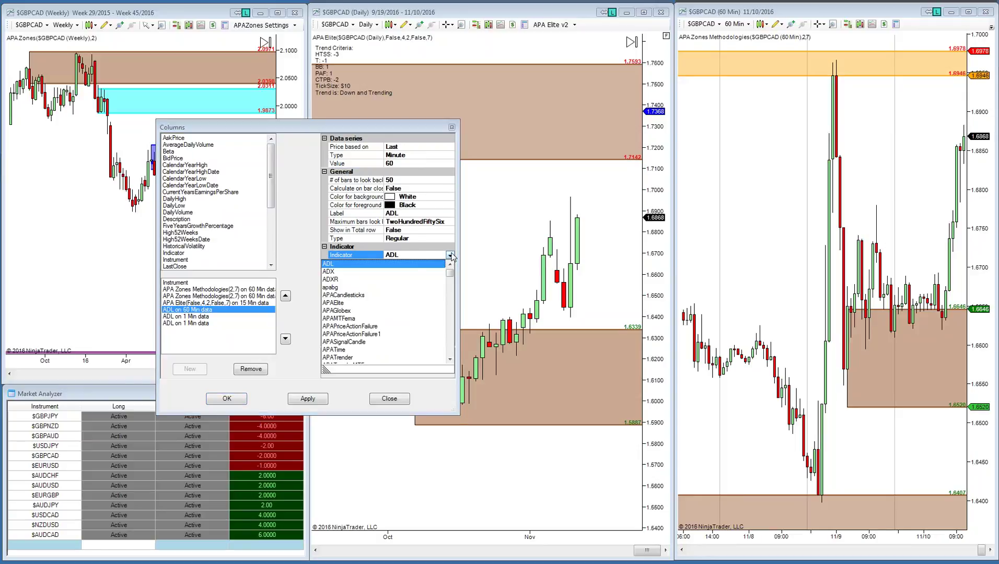
scroll(387, 298, "down", 1)
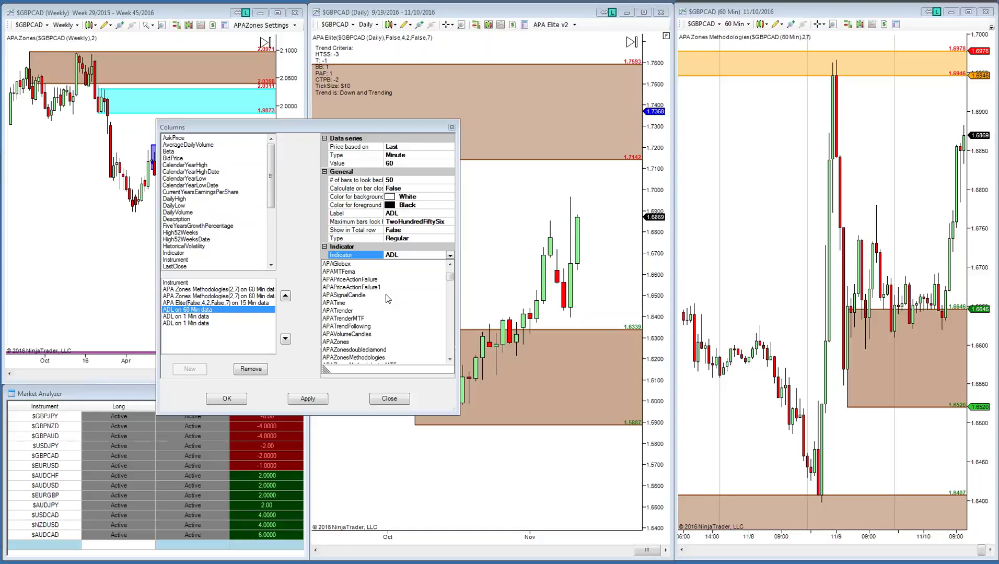
left_click(337, 342)
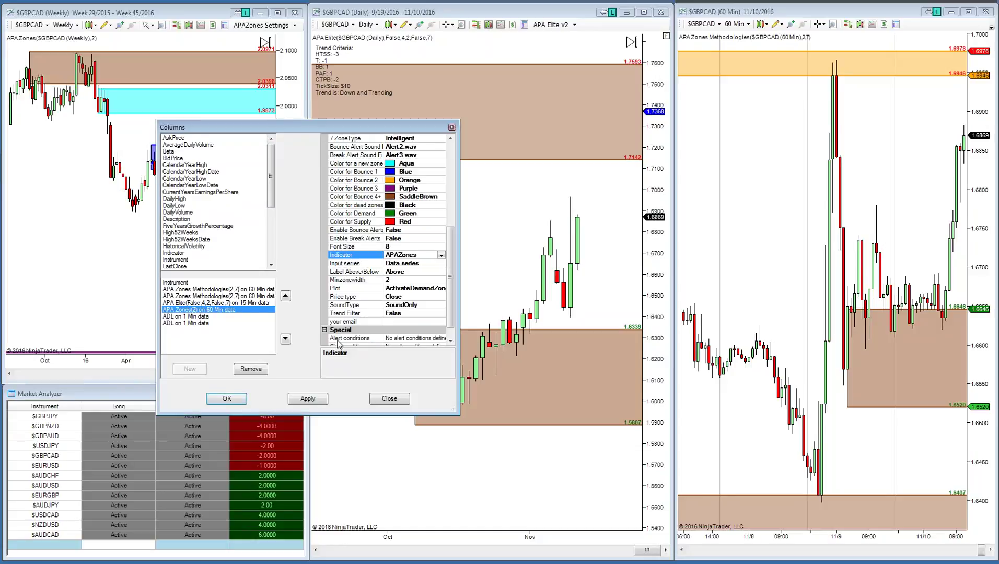
Set the APA Zones column's Plot to InDemandZone
left_click(440, 291)
left_click(442, 290)
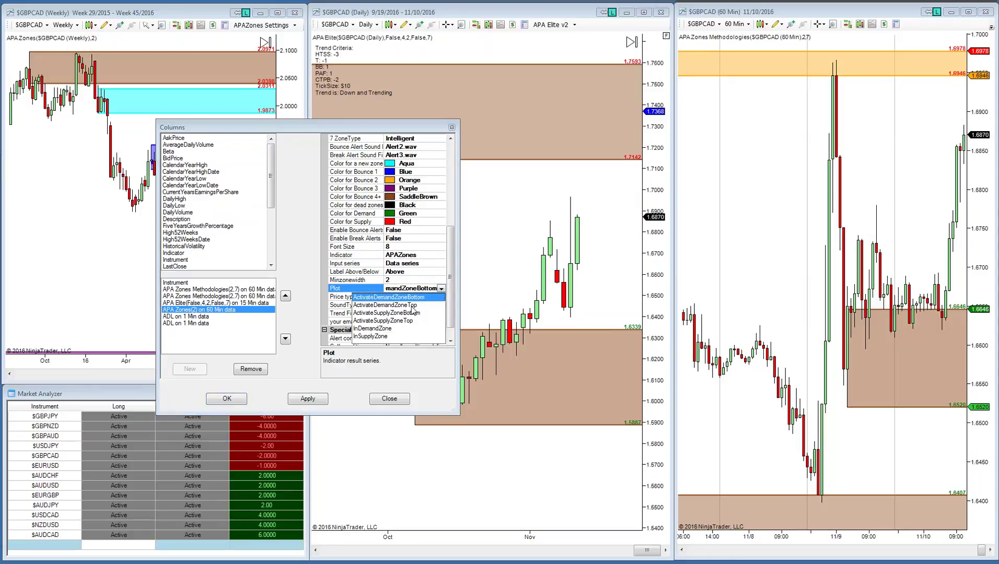
left_click(395, 329)
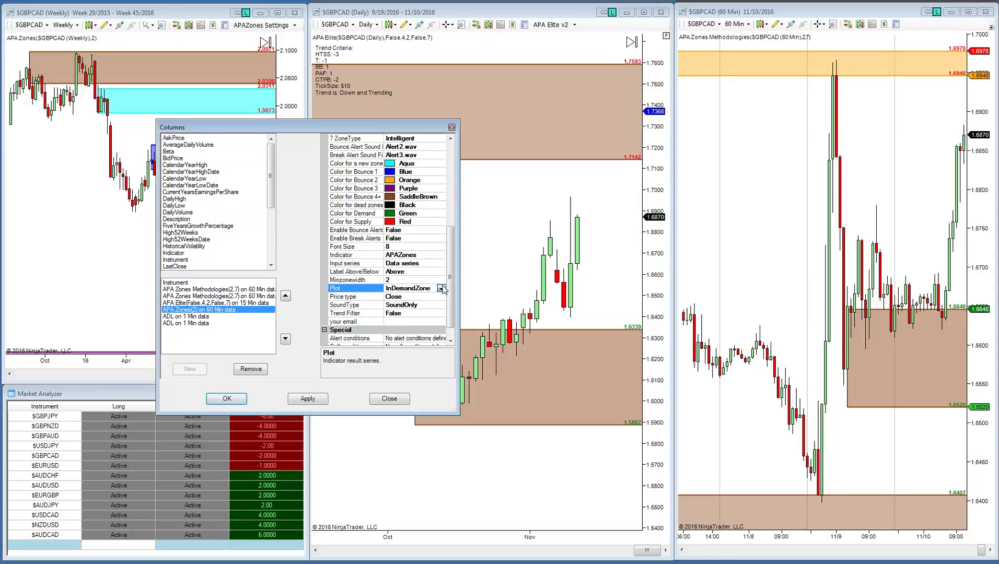
left_click(441, 289)
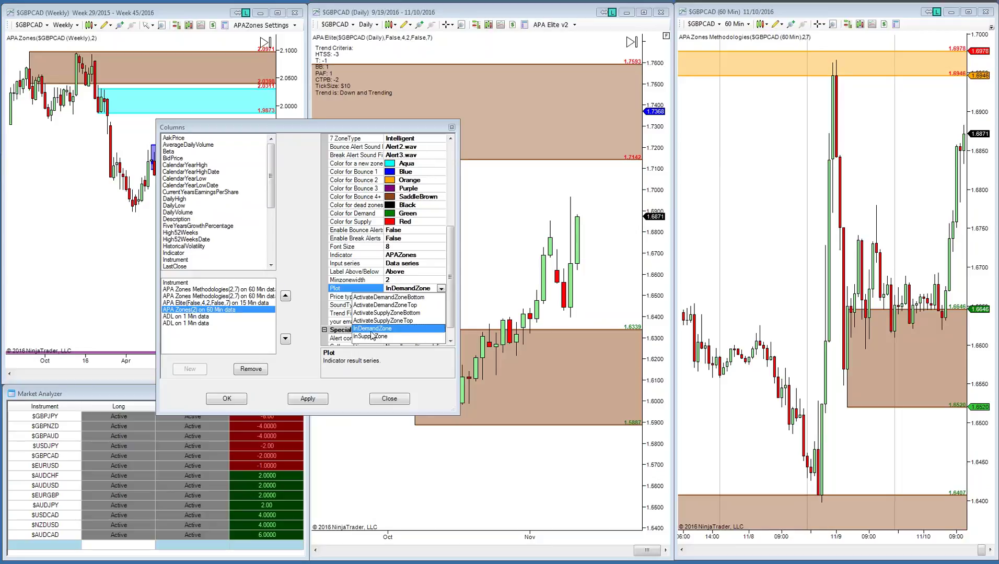
key("Escape")
Create two new cell conditions for the APA Zones column
scroll(423, 334, "down", 1)
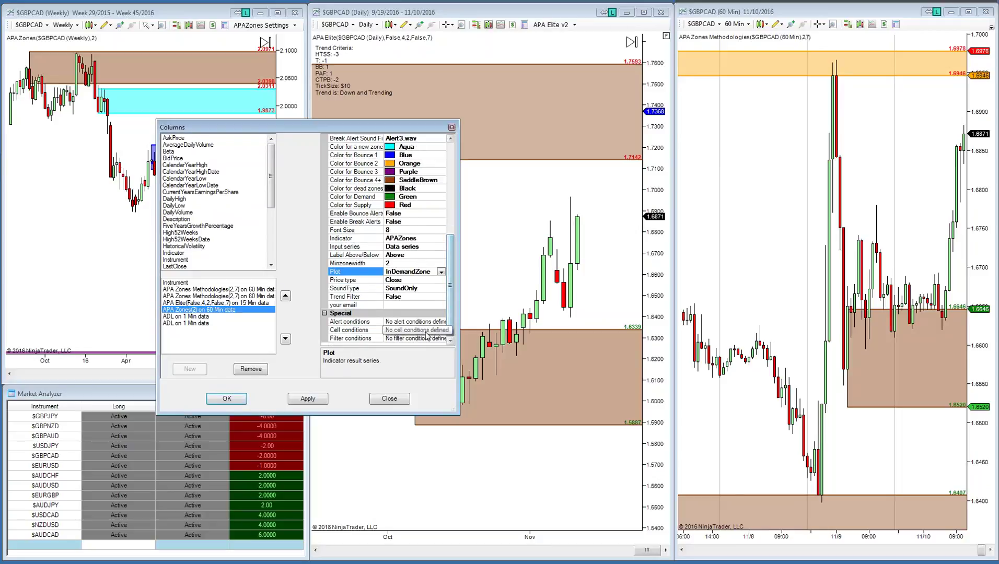
left_click(418, 331)
left_click(441, 330)
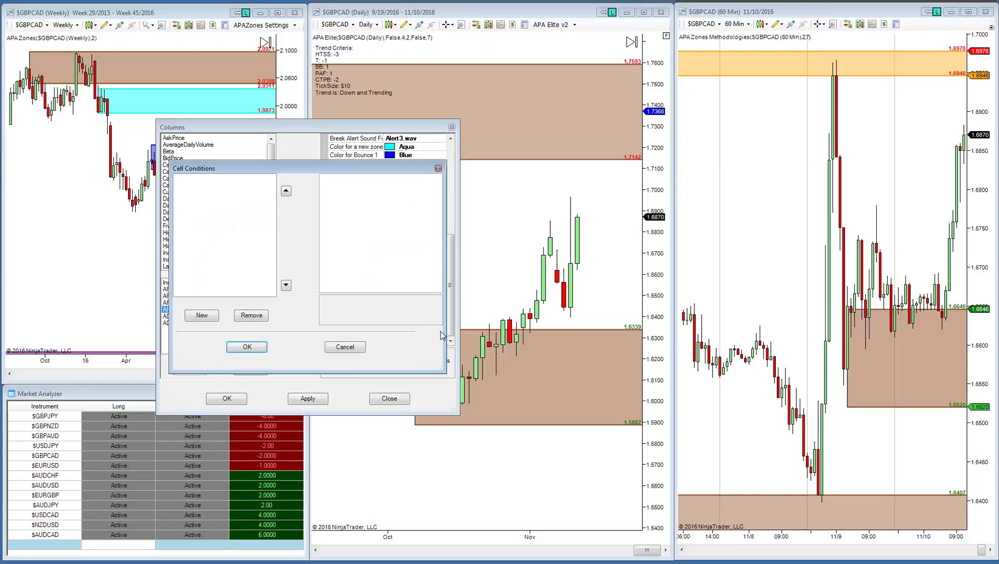
left_click(202, 315)
left_click(201, 315)
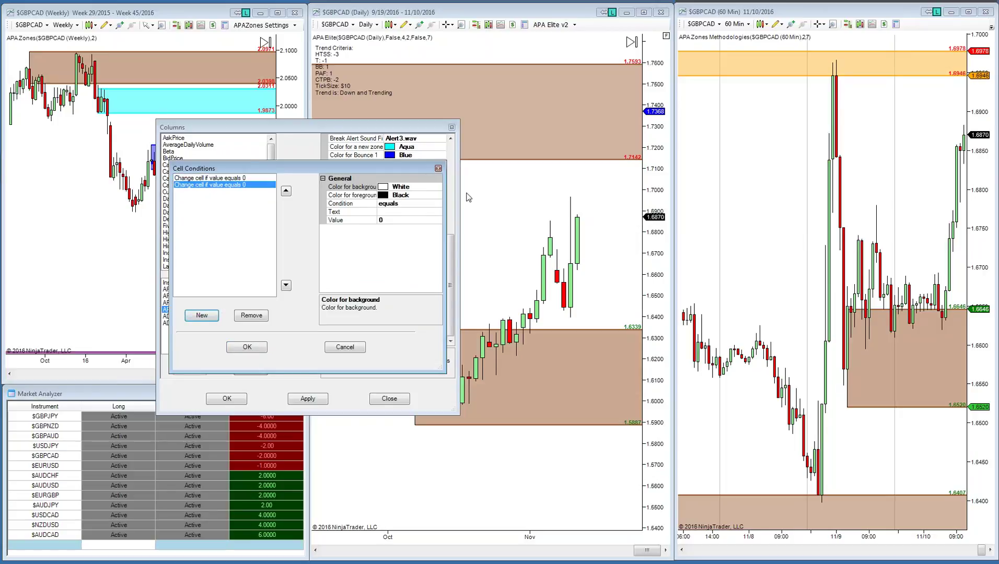
Set the second cell condition to is greater than 0 with a Brown background and accept the cell conditions
left_click(436, 204)
left_click(438, 204)
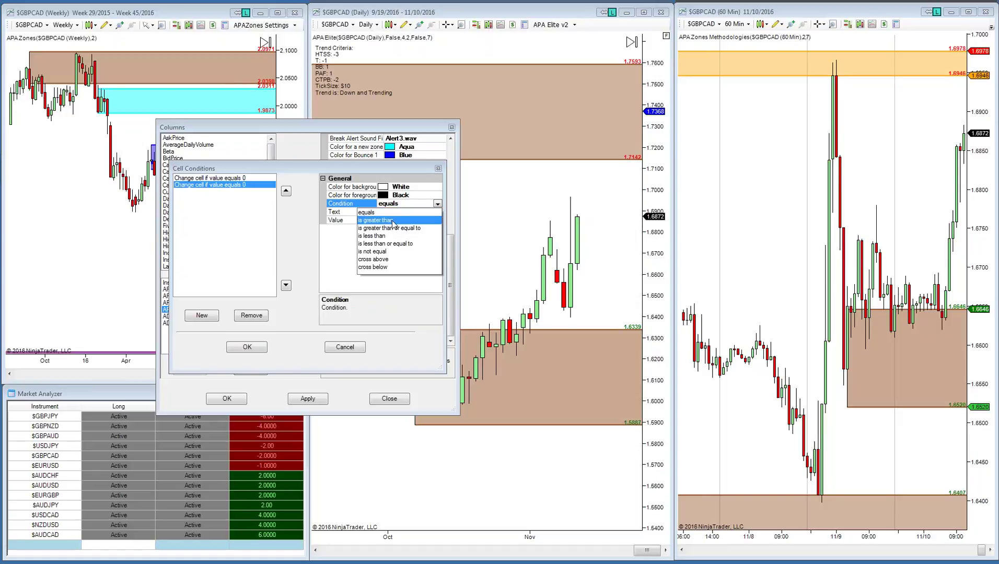
left_click(393, 221)
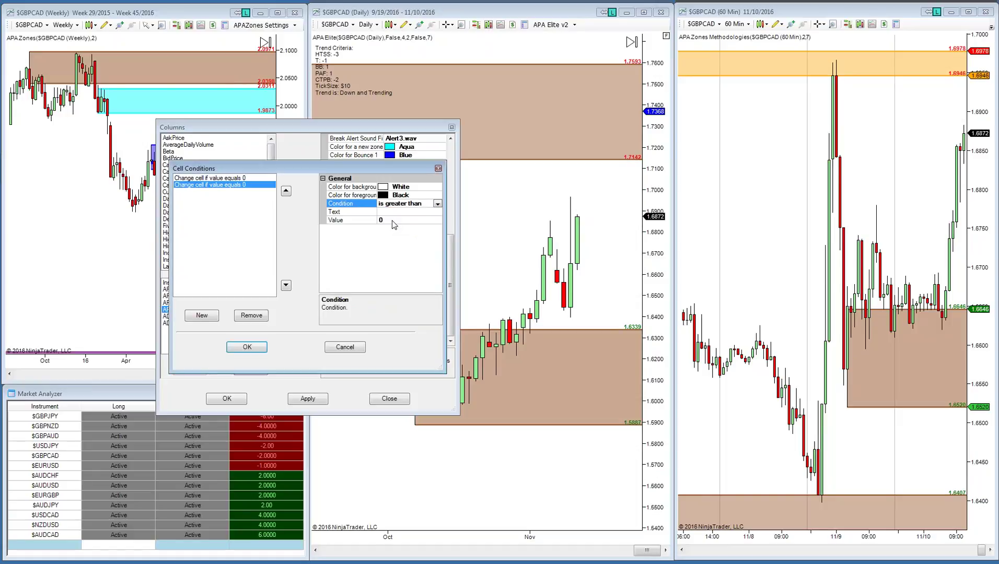
left_click(427, 187)
left_click(438, 187)
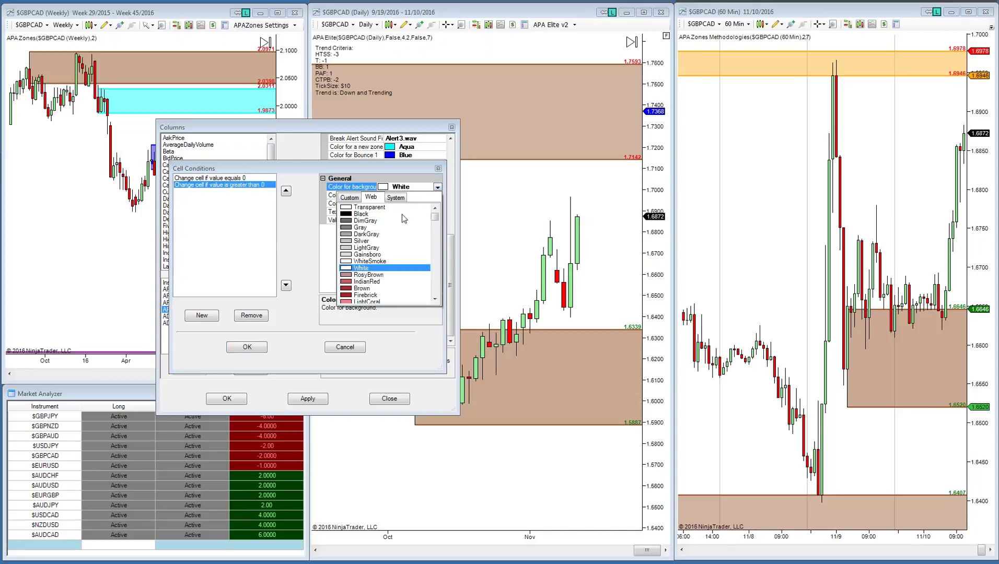
left_click(360, 294)
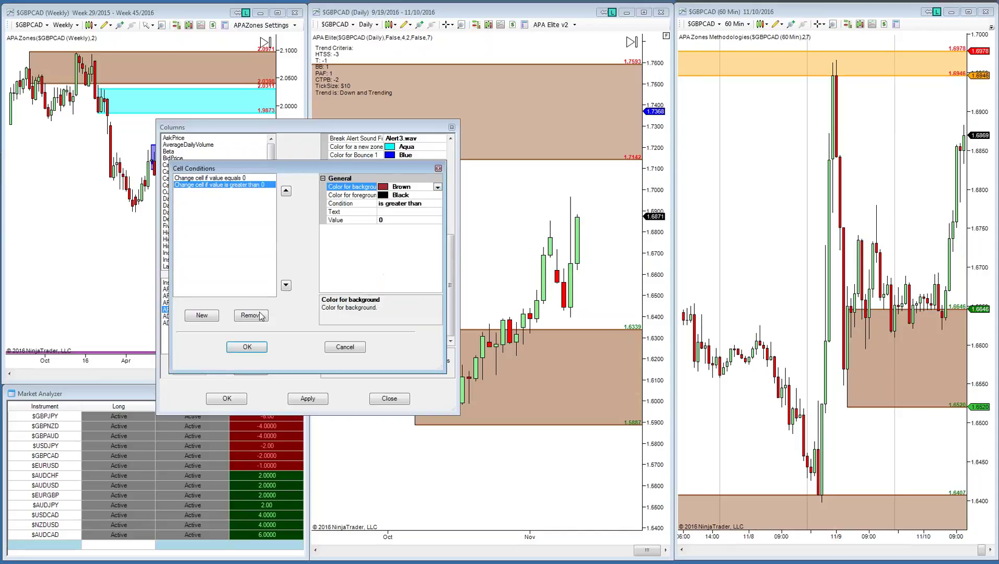
left_click(240, 348)
Change the APA Zones column's Plot to InSupplyZone and select its Filter conditions setting
left_click(434, 272)
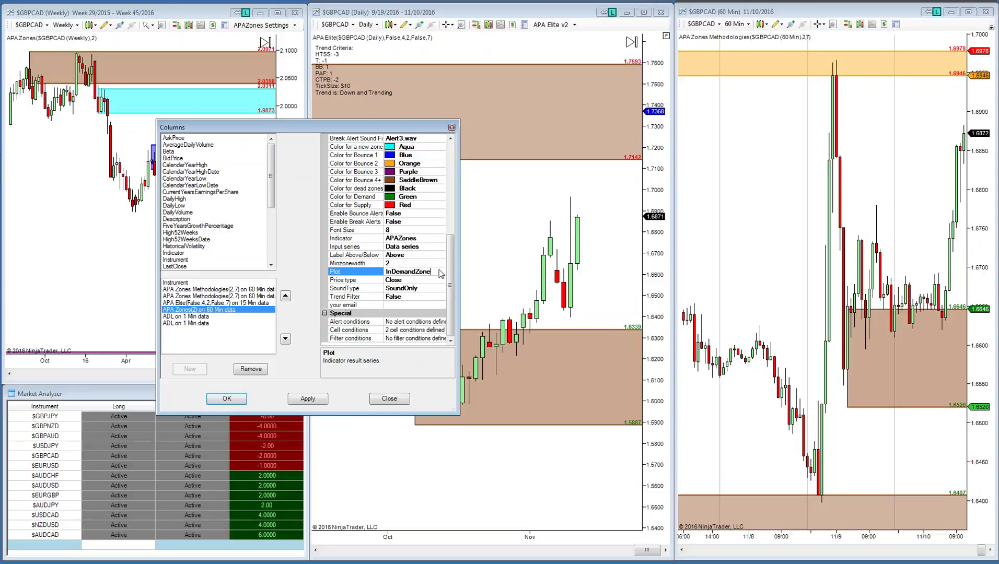
left_click(441, 272)
left_click(387, 319)
left_click(354, 339)
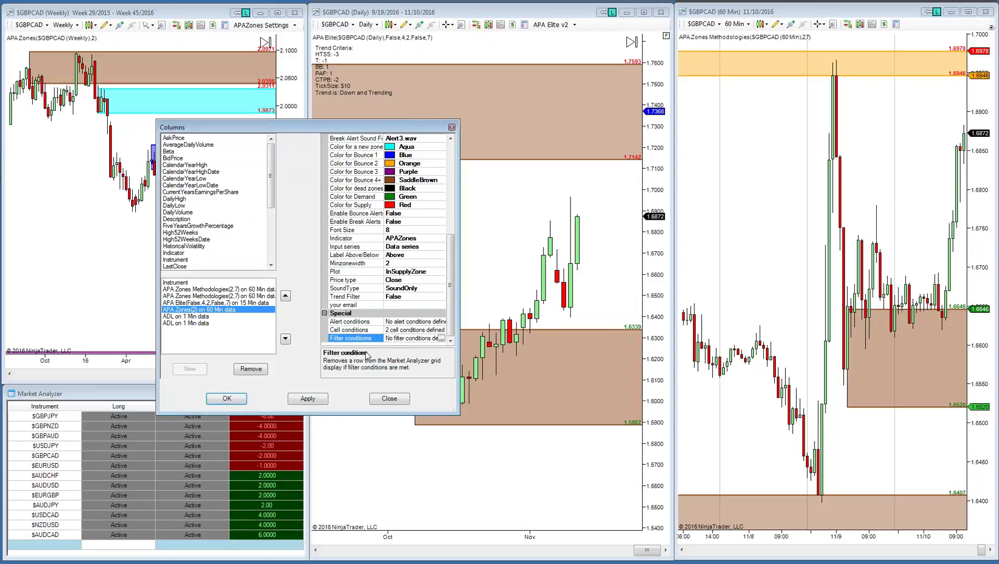
Create three new alert conditions for the APA Zones column
left_click(359, 322)
left_click(447, 322)
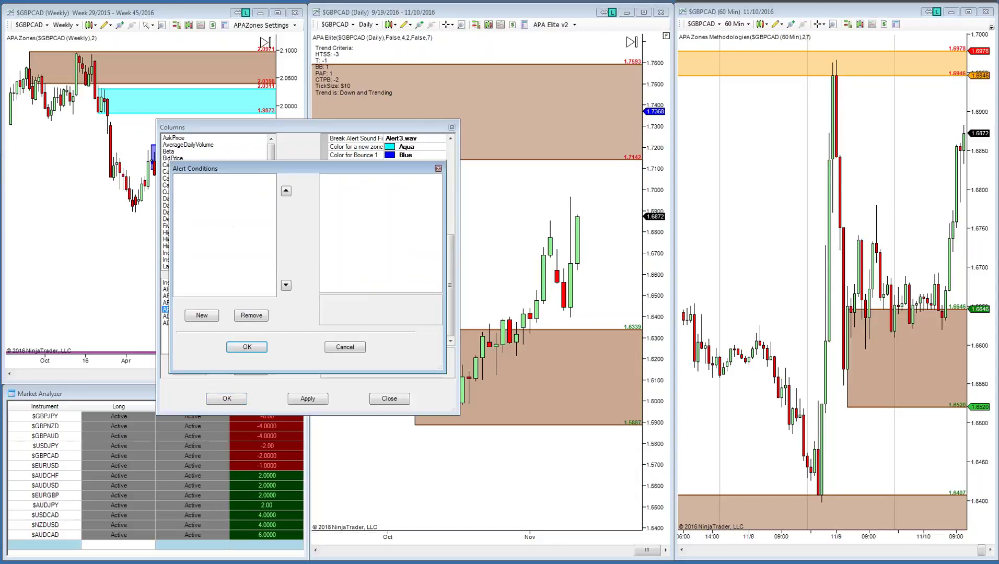
left_click(202, 315)
left_click(202, 316)
left_click(202, 316)
left_click_drag(381, 171, 263, 259)
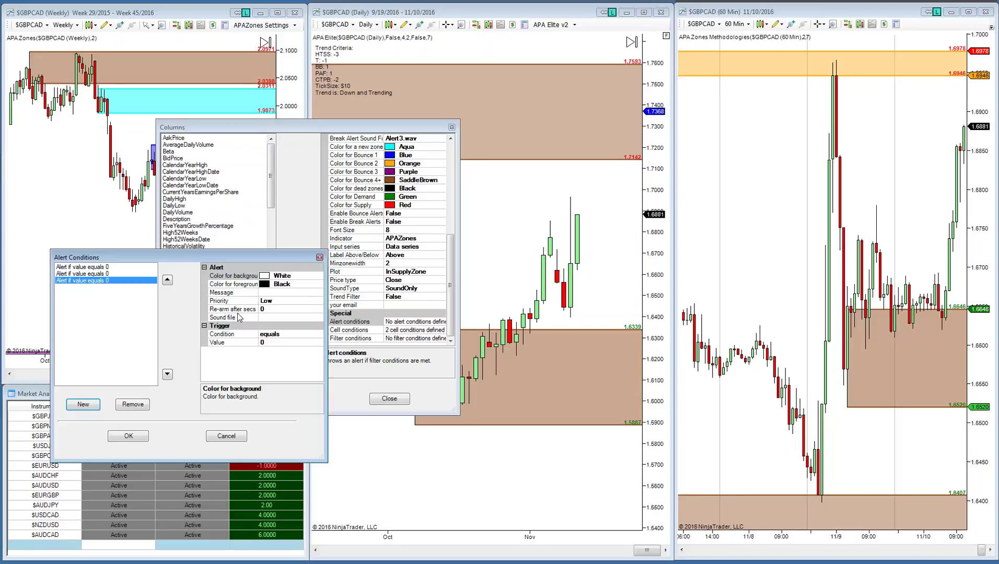
Examine the last alert condition's re-arm time, message, priority, sound file and trigger options, and cancel the alert conditions
left_click(275, 308)
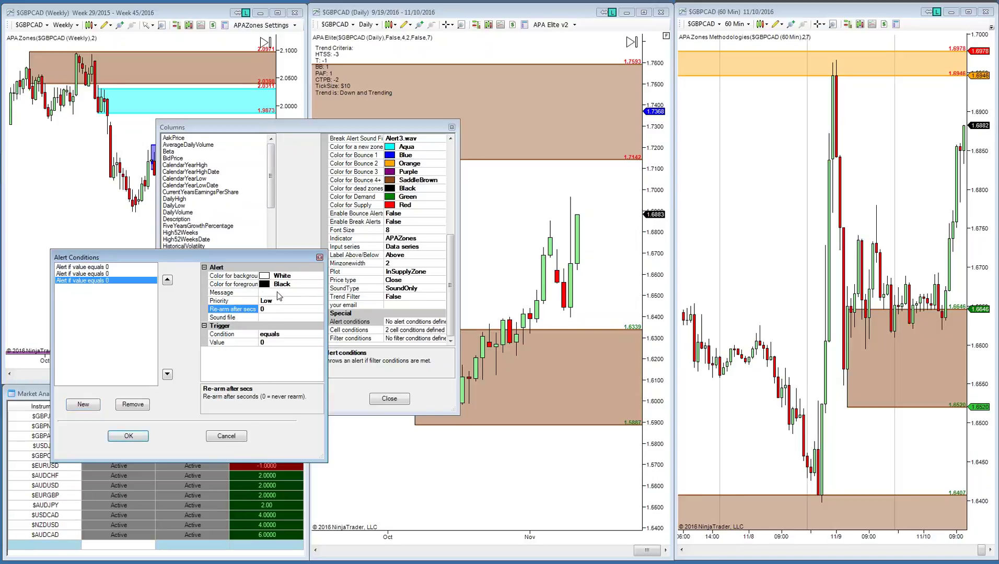
left_click(277, 293)
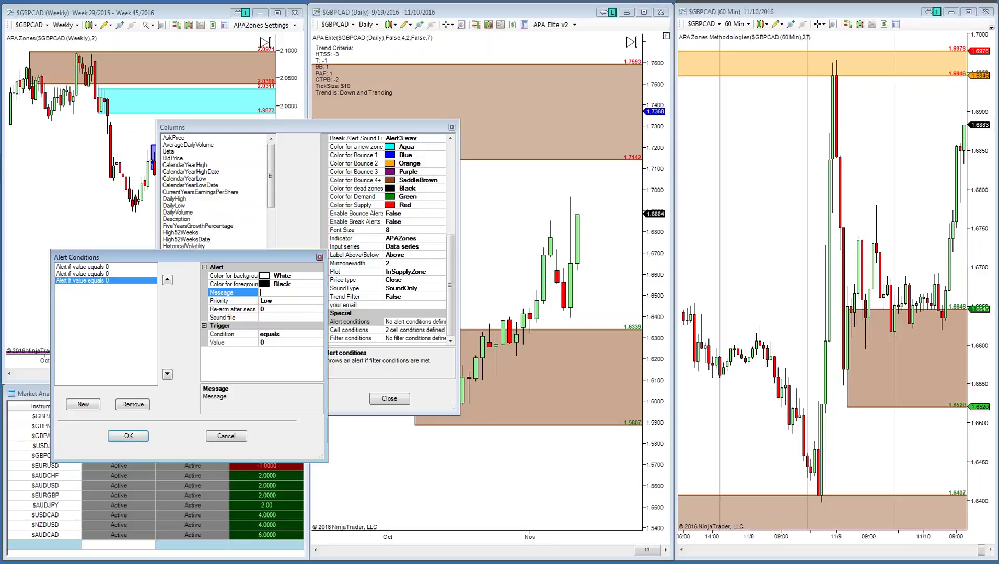
left_click(286, 302)
left_click(318, 301)
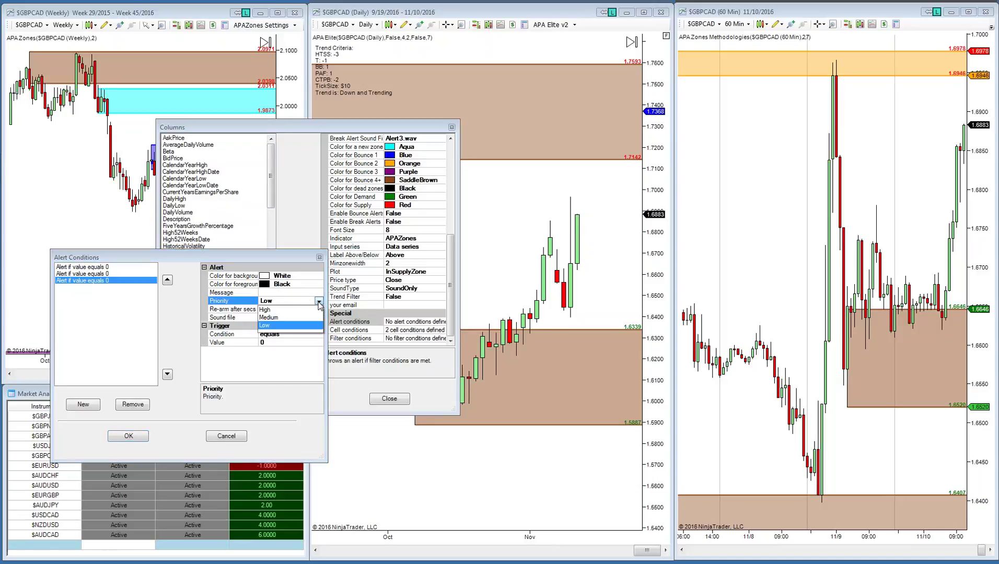
left_click(236, 317)
left_click(243, 318)
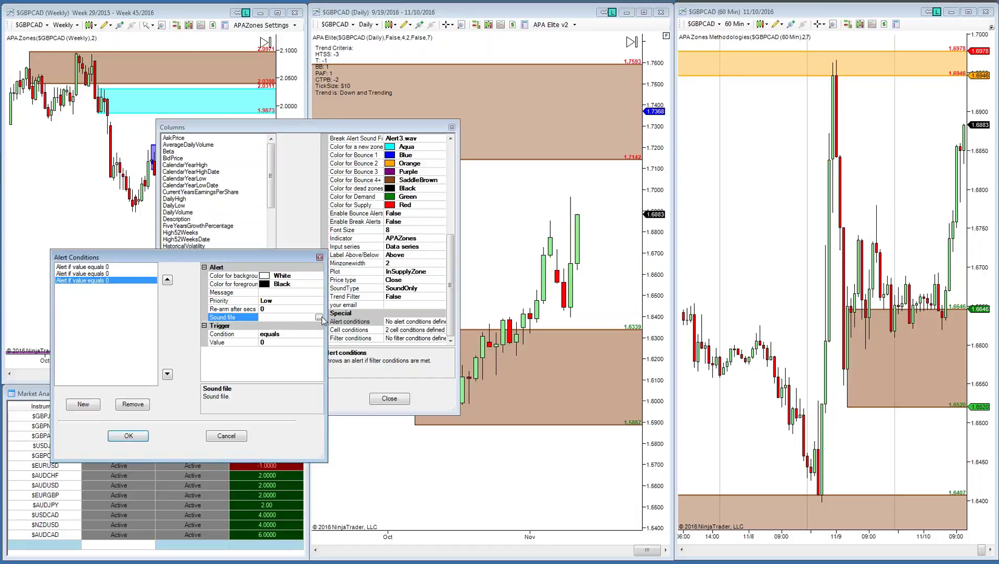
left_click(319, 317)
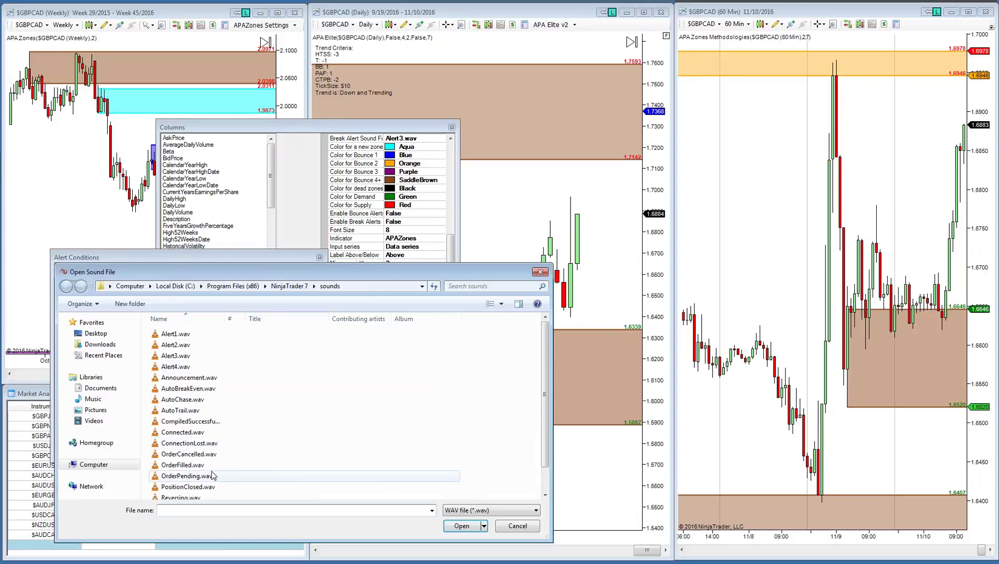
left_click(517, 526)
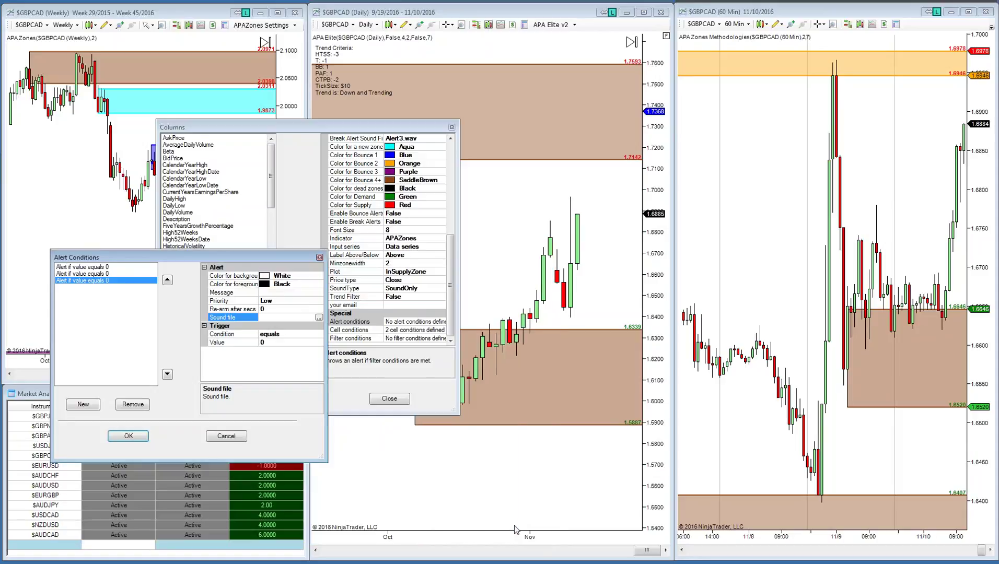
left_click(300, 335)
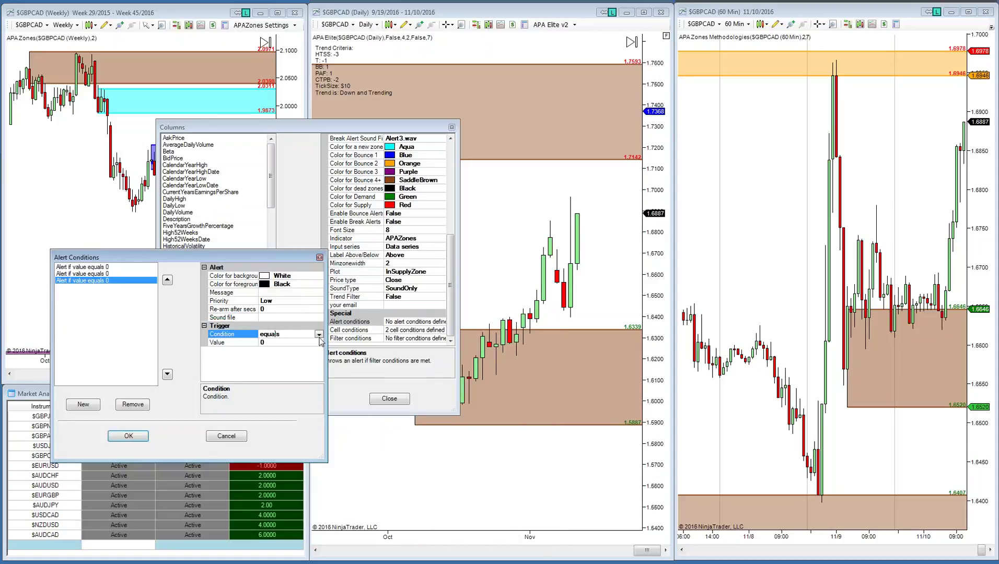
left_click(319, 335)
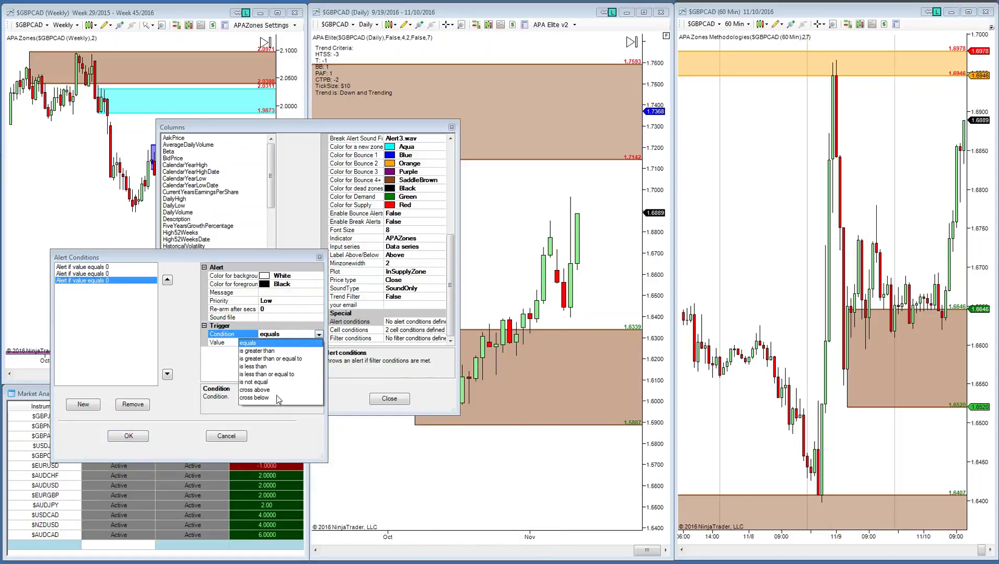
left_click(211, 365)
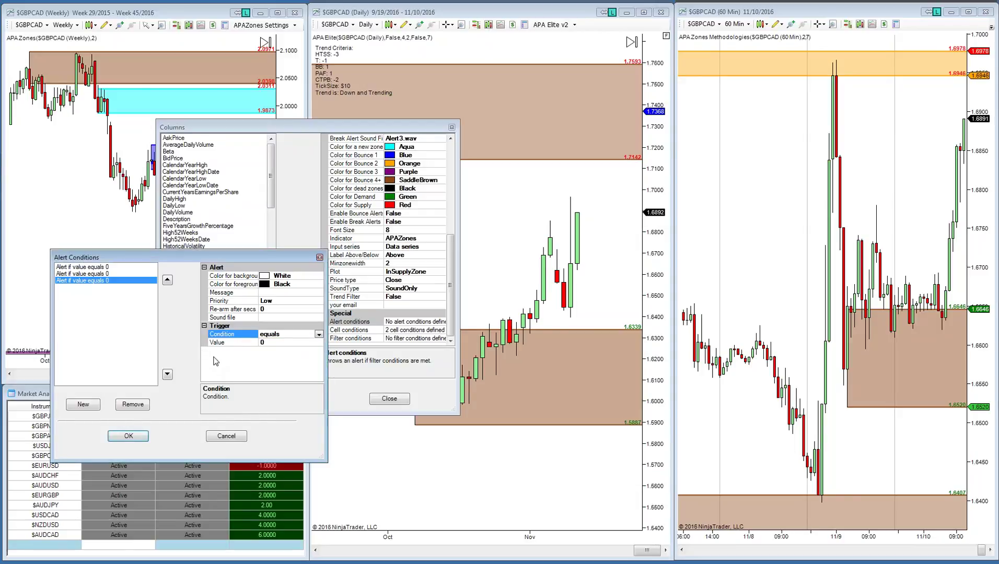
left_click(227, 436)
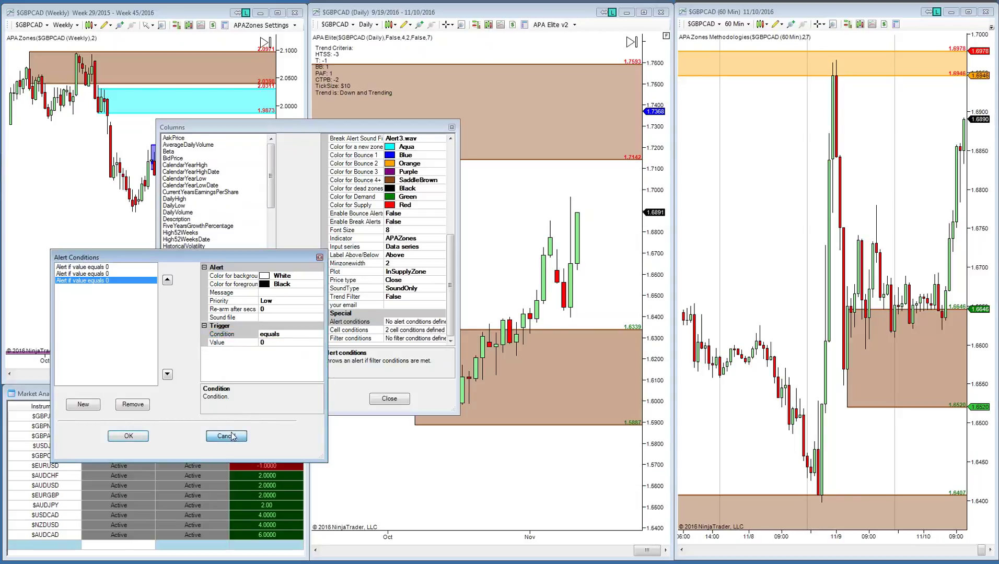
Try a new filter condition on the APA Zones column, examine its comparison options, and close the column settings without applying
left_click(441, 338)
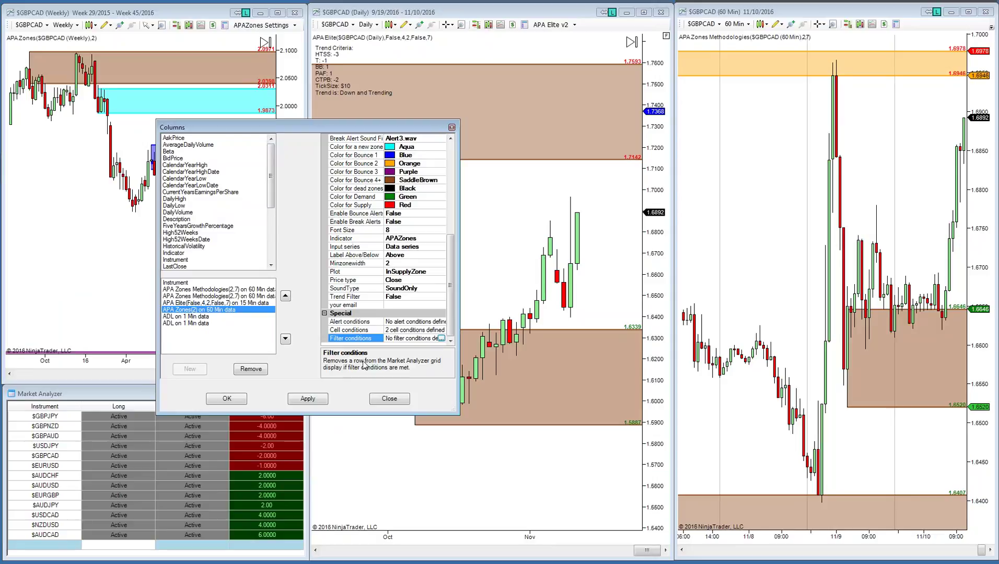
left_click(441, 339)
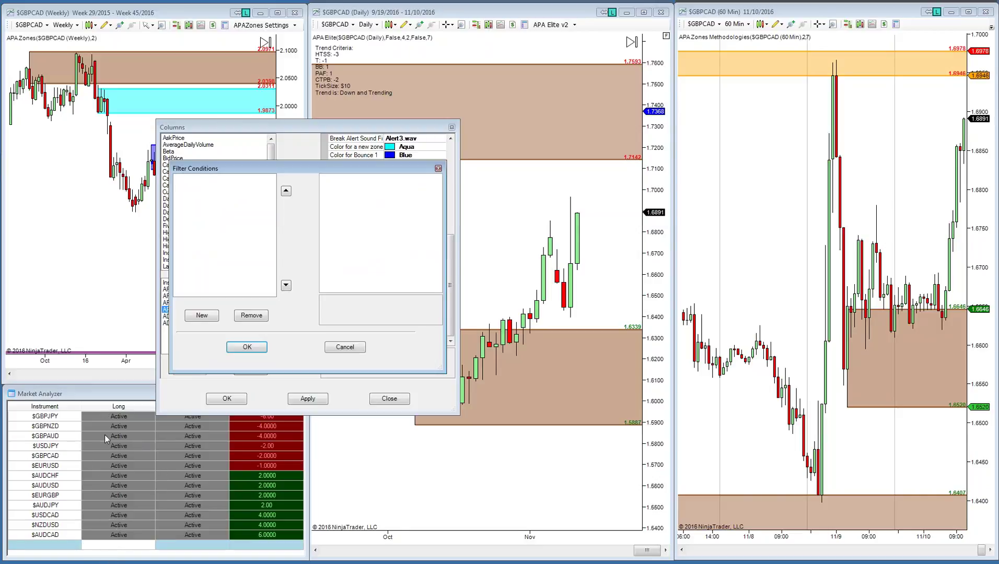
left_click(201, 315)
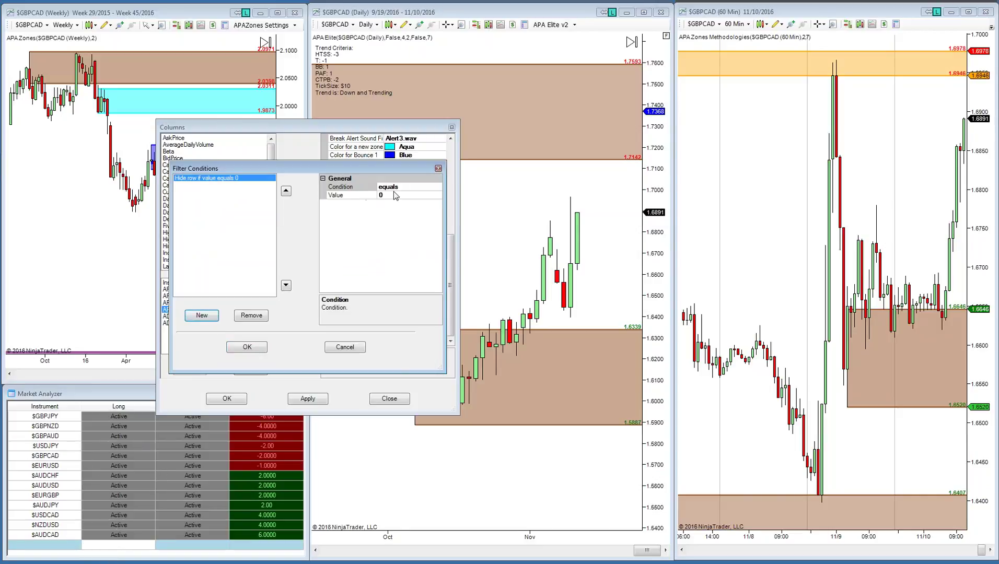
left_click(400, 195)
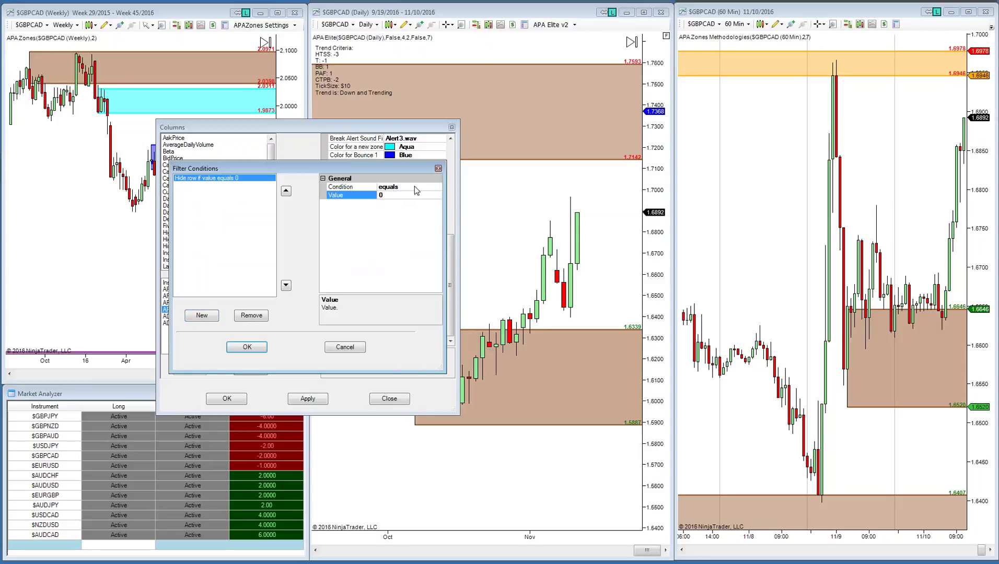
left_click(417, 187)
left_click(438, 188)
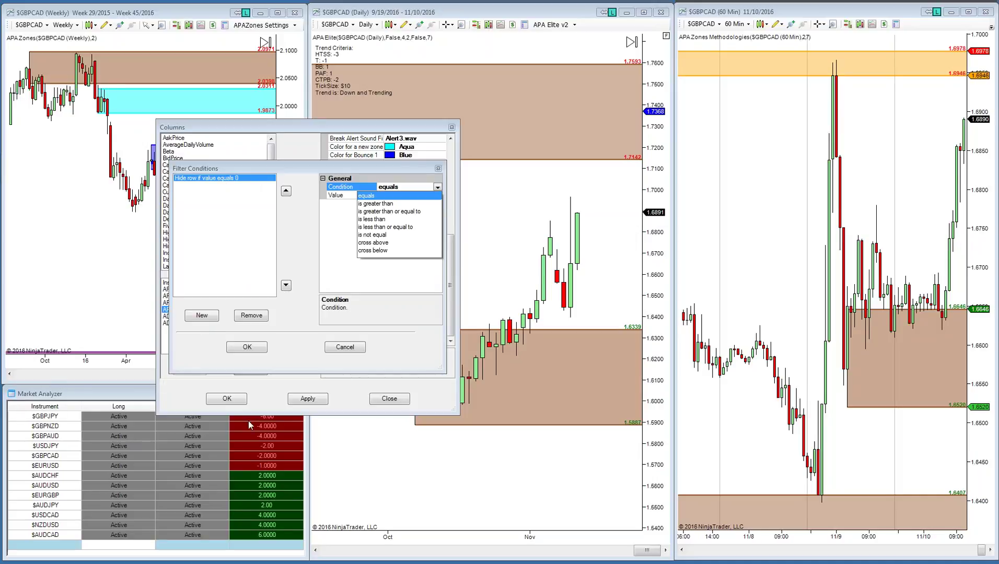
left_click(360, 351)
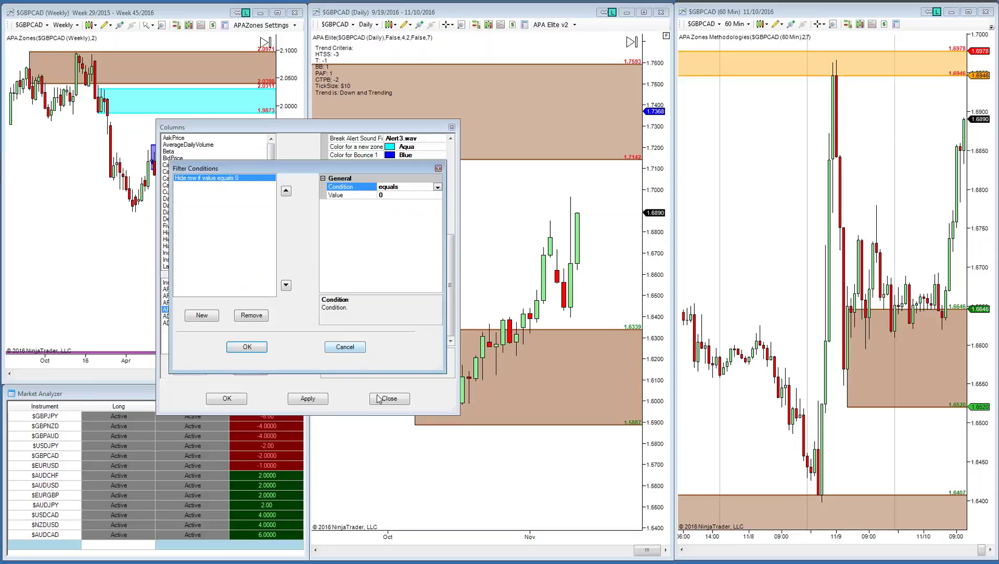
left_click(362, 353)
left_click(385, 400)
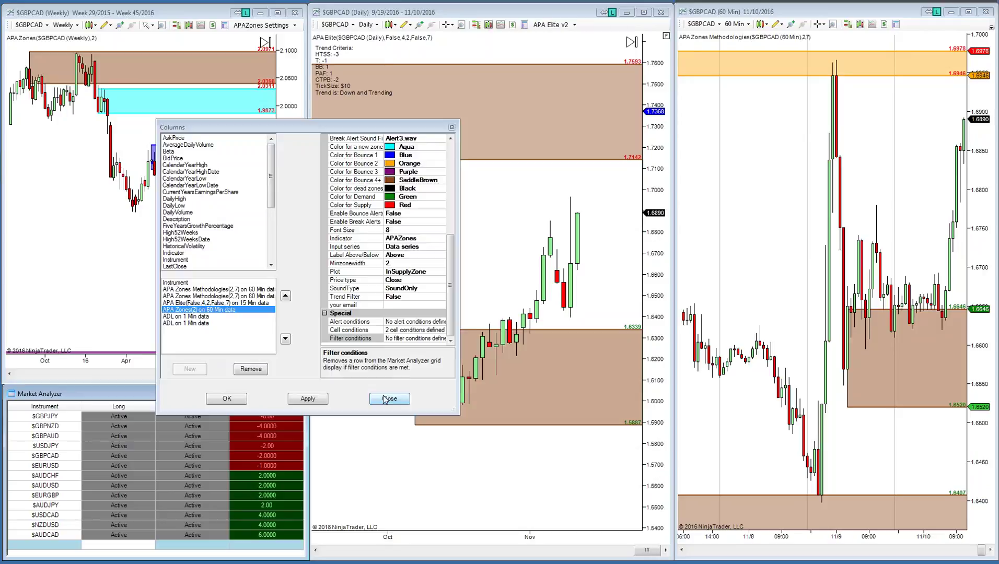
left_click(389, 399)
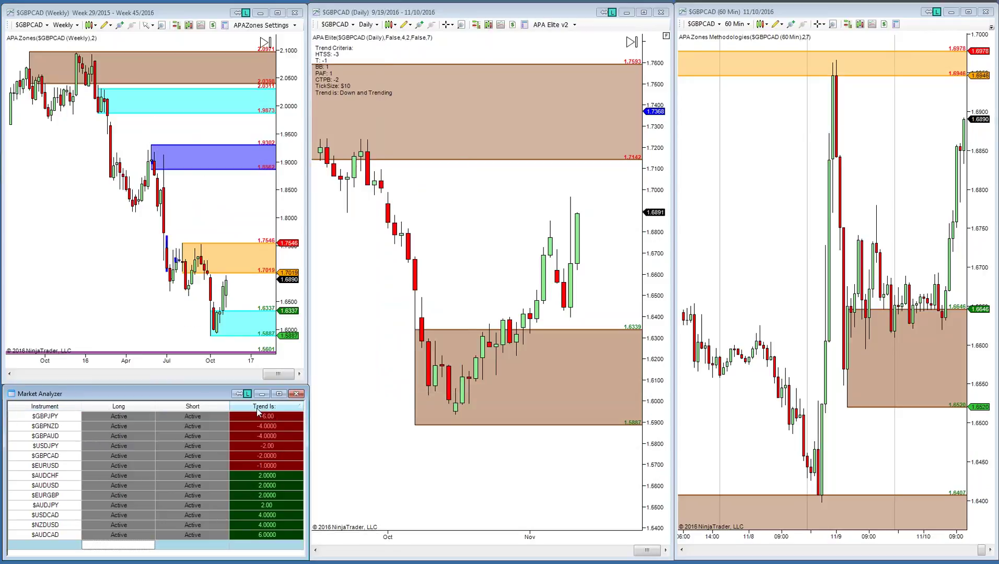
Reopen the Market Analyzer's column settings and open the filter conditions of the APA Elite column
left_click(267, 457)
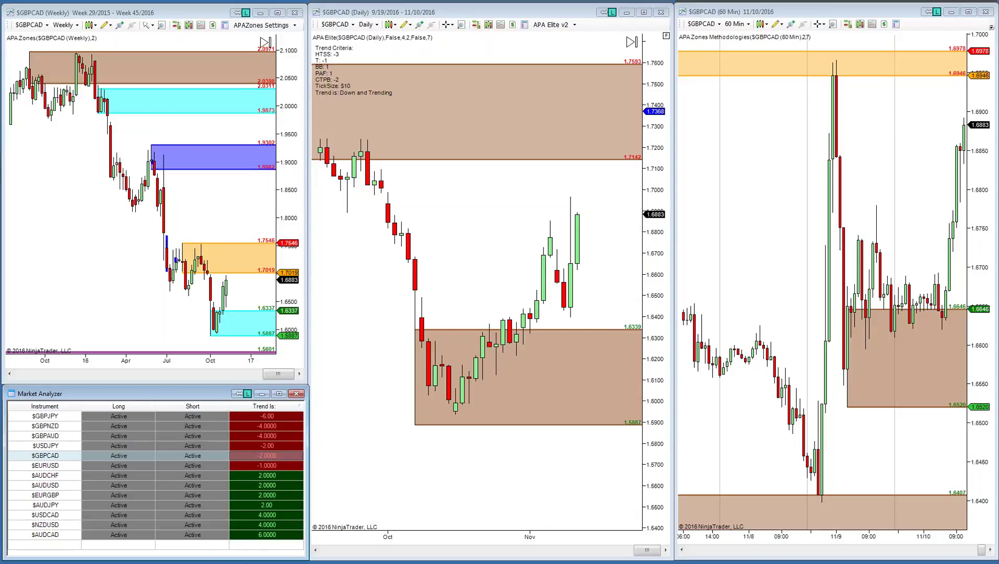
right_click(45, 458)
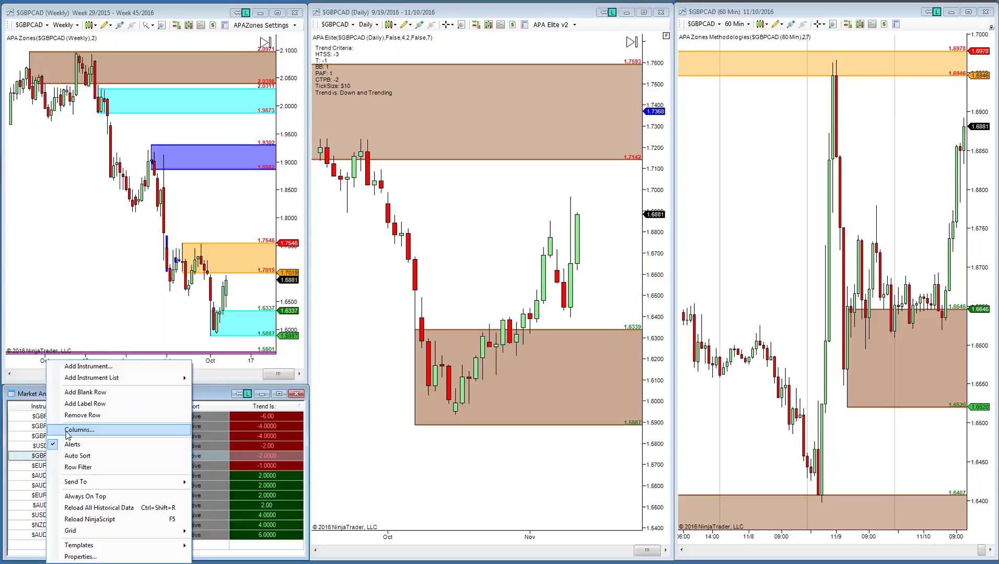
left_click(67, 431)
left_click(54, 451)
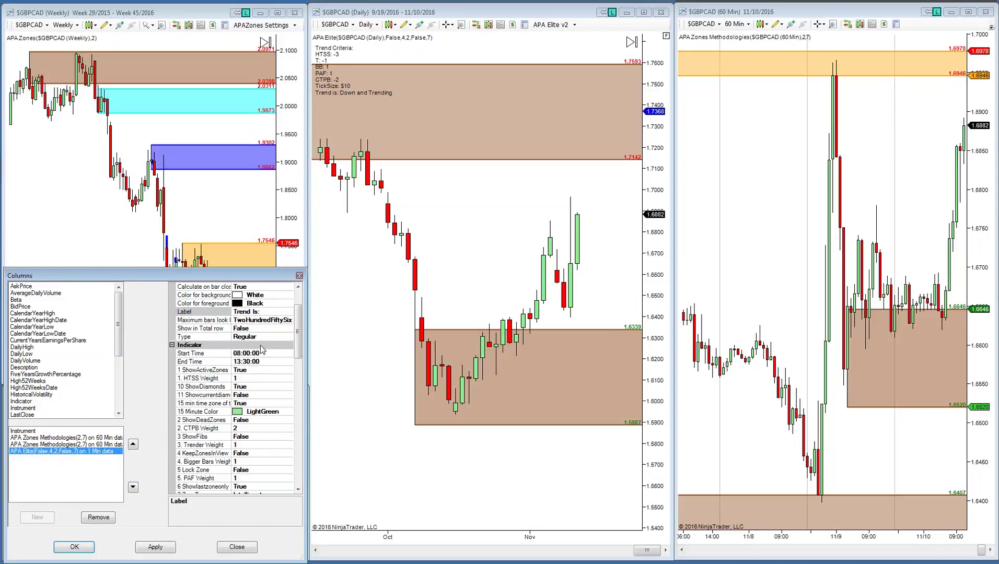
left_click_drag(298, 332, 297, 459)
left_click(270, 487)
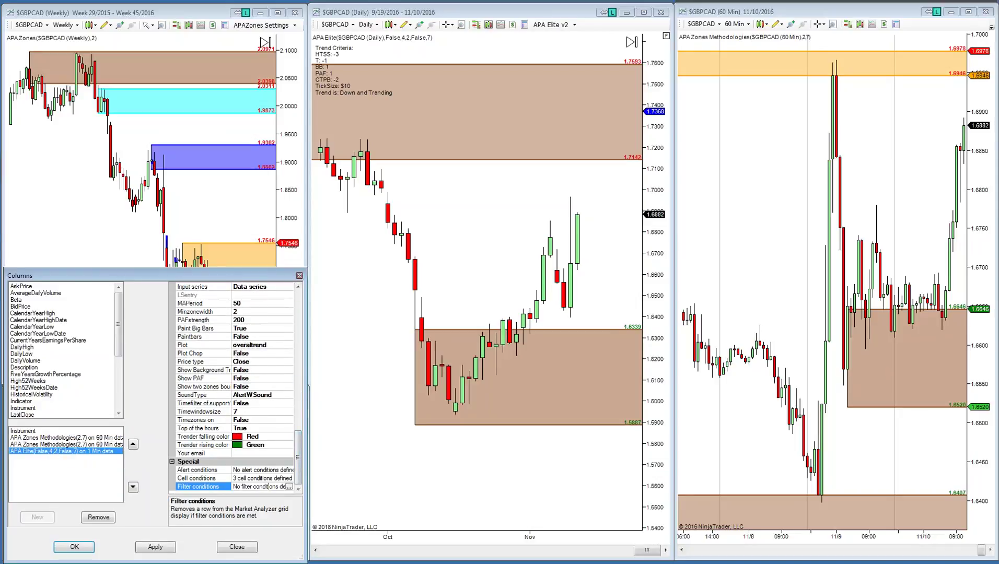
left_click(290, 487)
left_click_drag(123, 312, 459, 270)
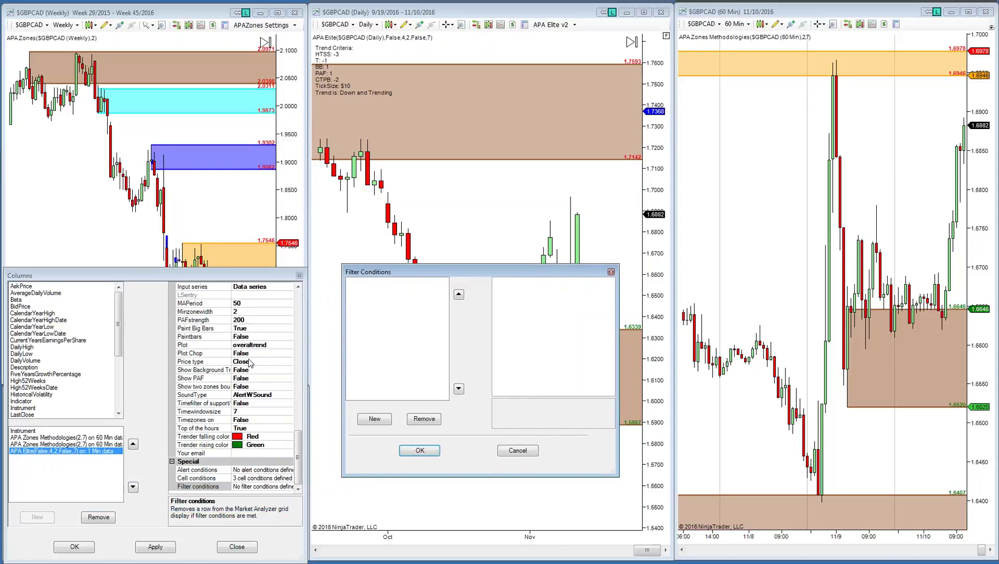
Add a filter condition to the APA Elite column that hides rows whose value is less than -2
left_click(374, 419)
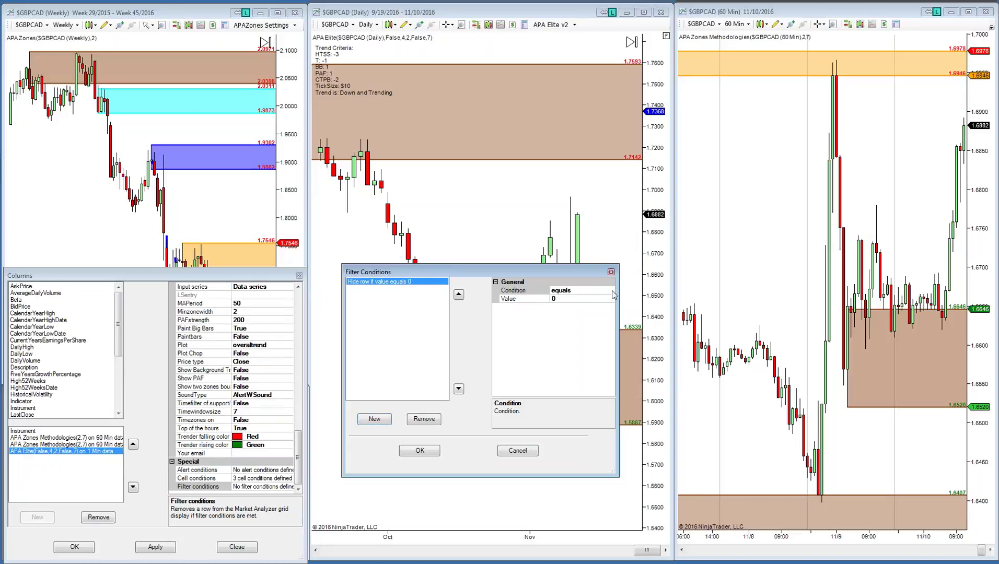
left_click(612, 292)
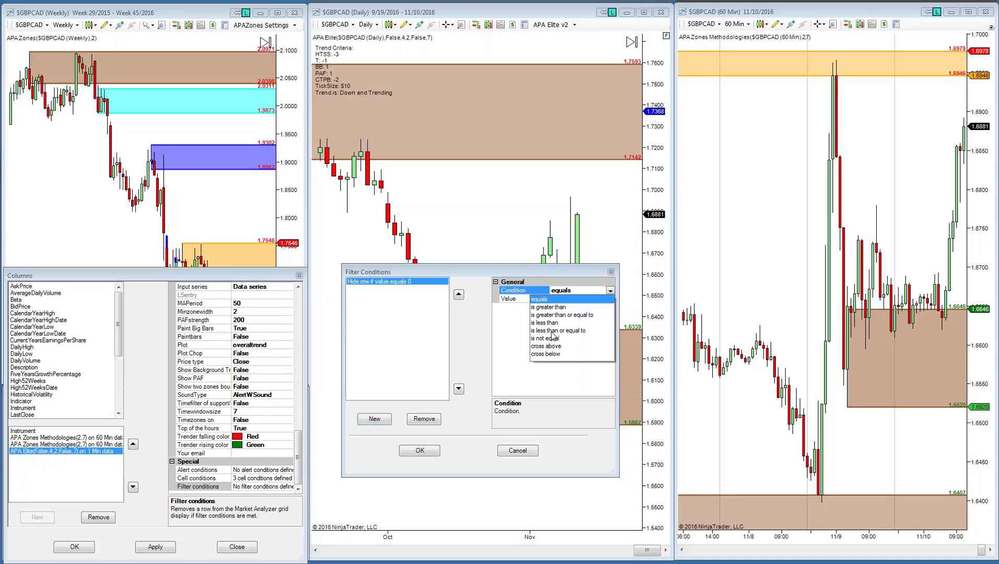
left_click(548, 323)
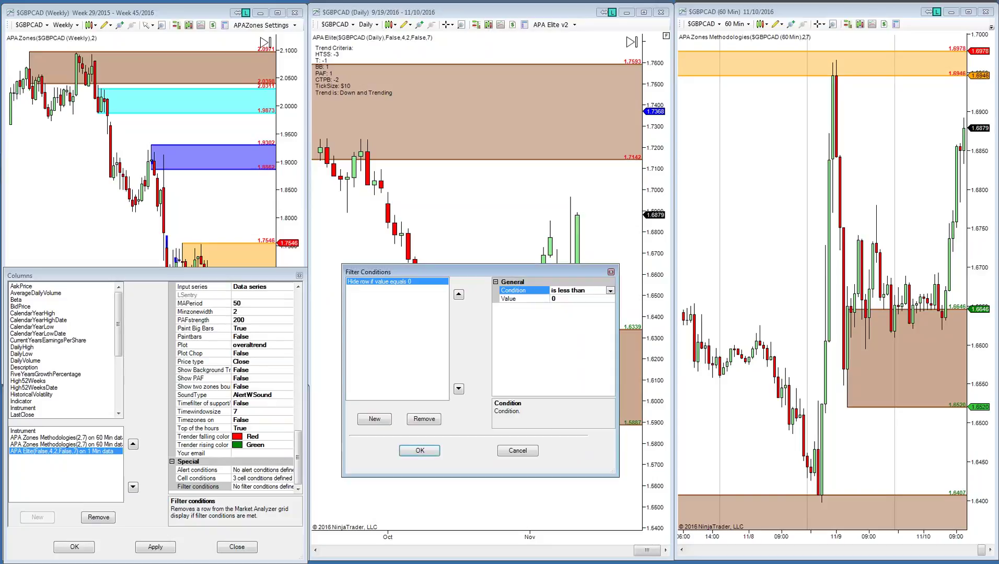
left_click(566, 299)
type("-2")
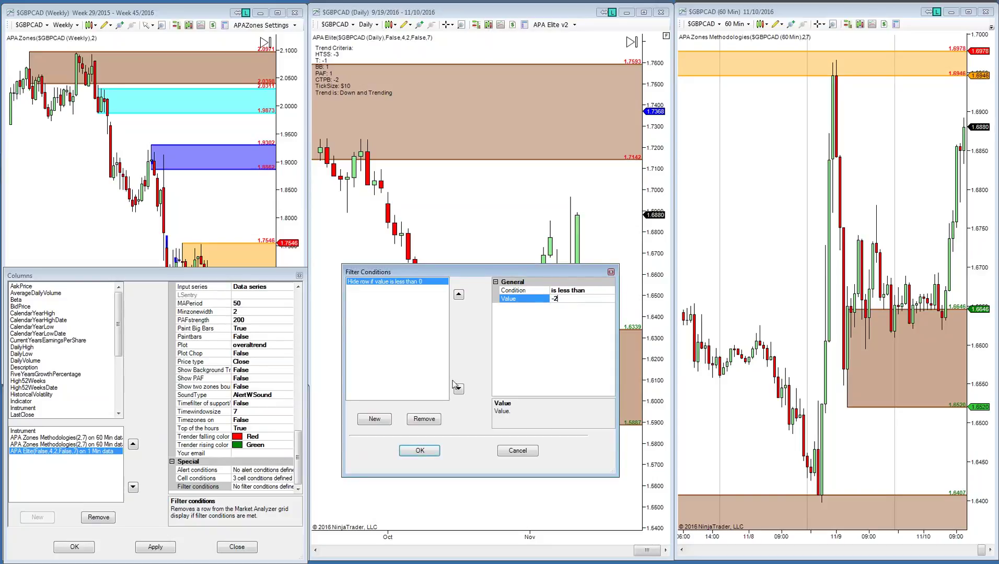
Add a second filter condition hiding rows whose value is greater than 2, and accept the filter and column settings
left_click(375, 419)
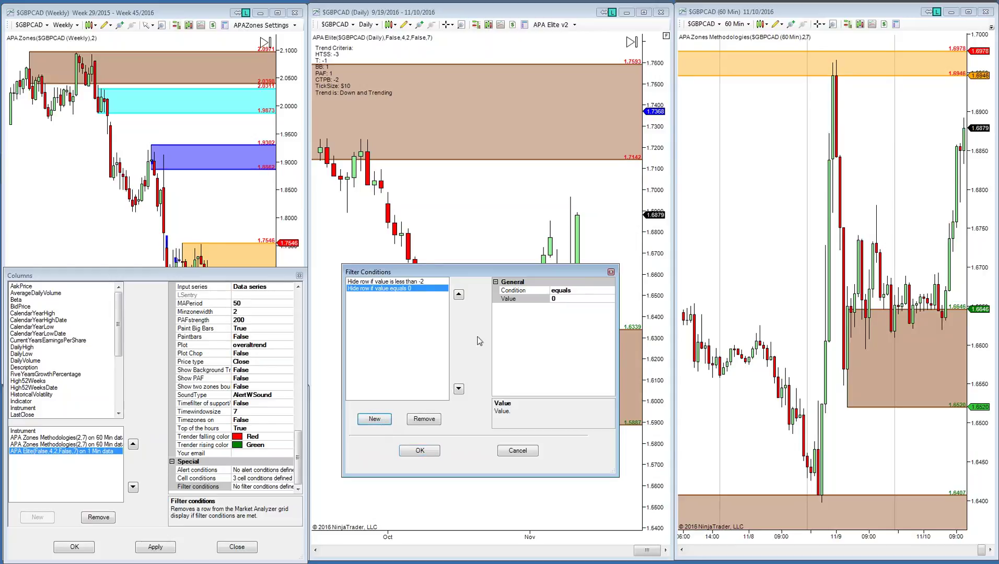
left_click(611, 290)
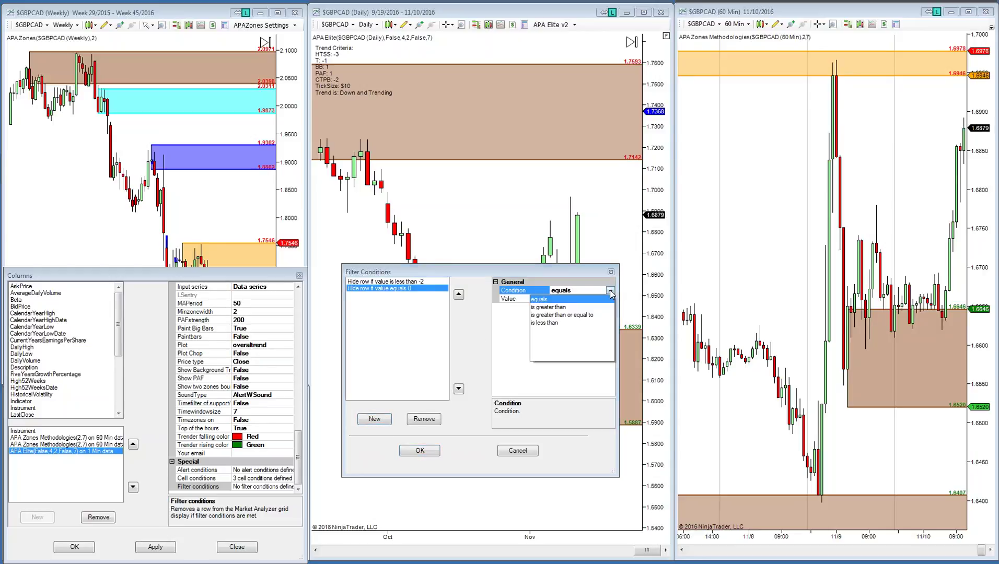
left_click(557, 308)
left_click(561, 299)
type("2")
left_click(419, 450)
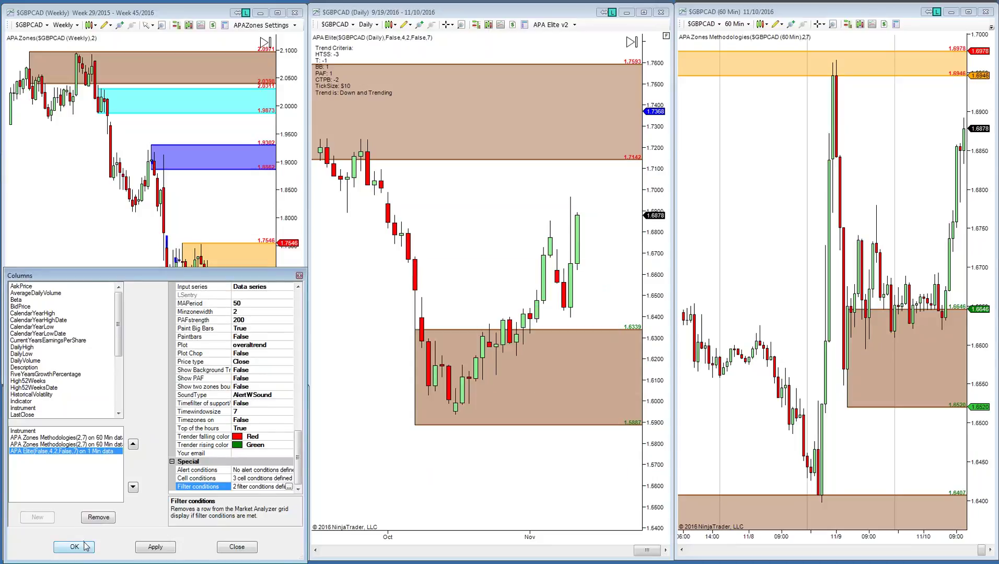
left_click(83, 547)
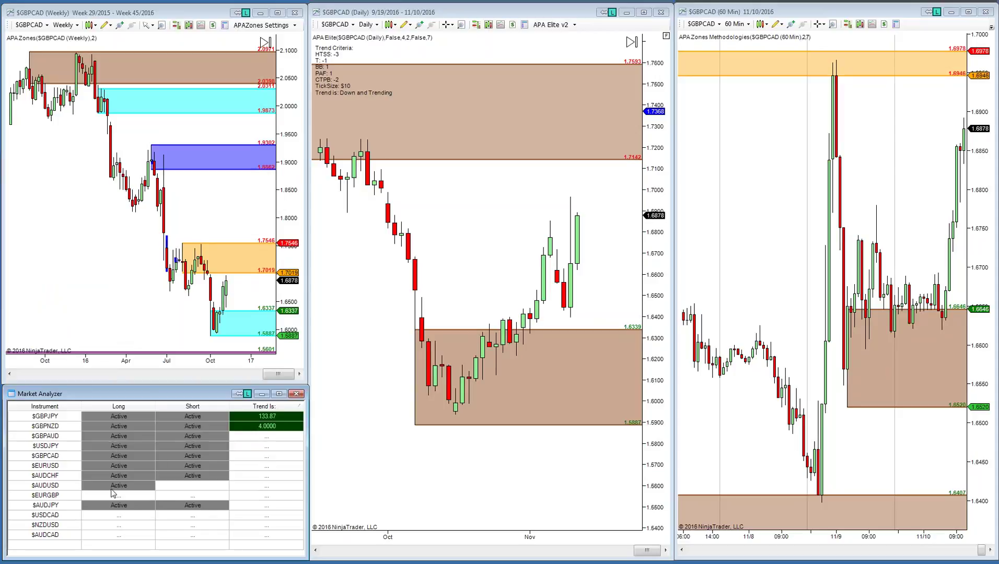
Load the "2 Zone APA MarketAnalyzer" template into the Market Analyzer
right_click(145, 553)
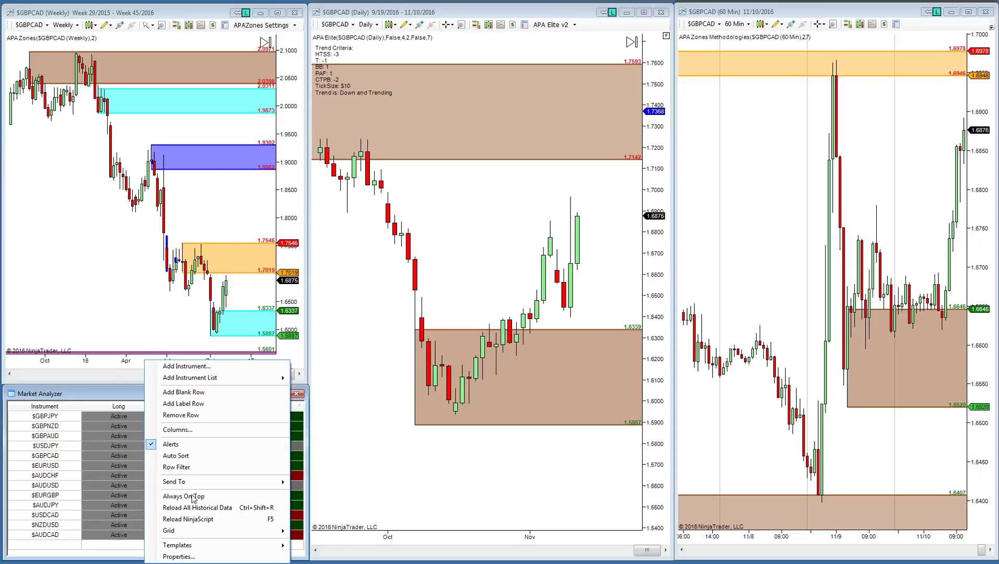
mouse_move(243, 546)
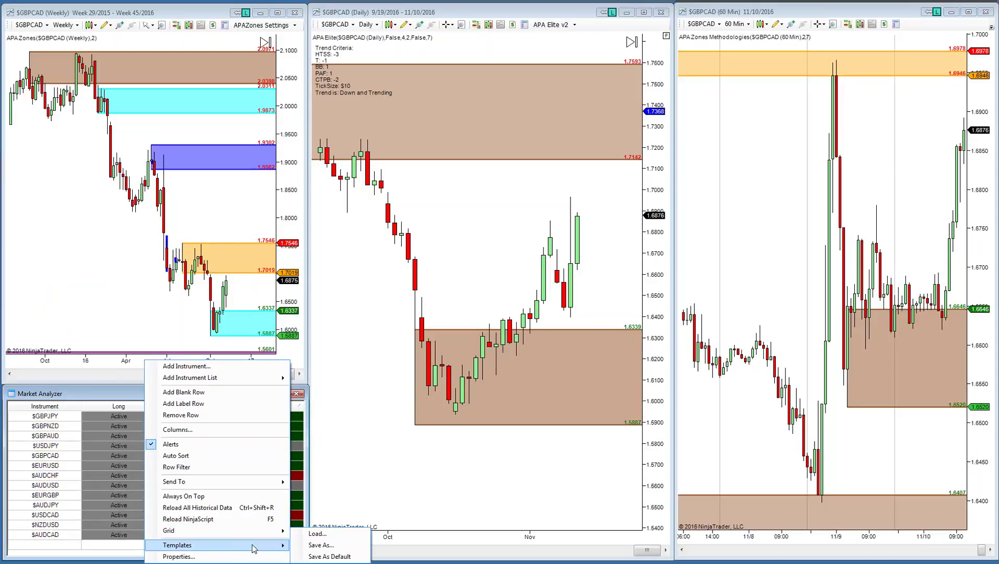
left_click(333, 537)
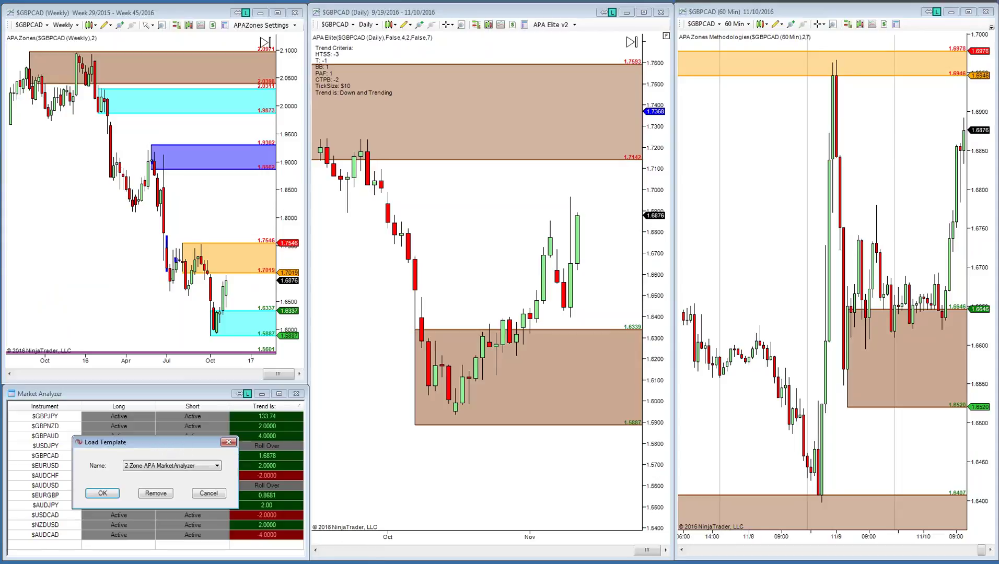
key("Return")
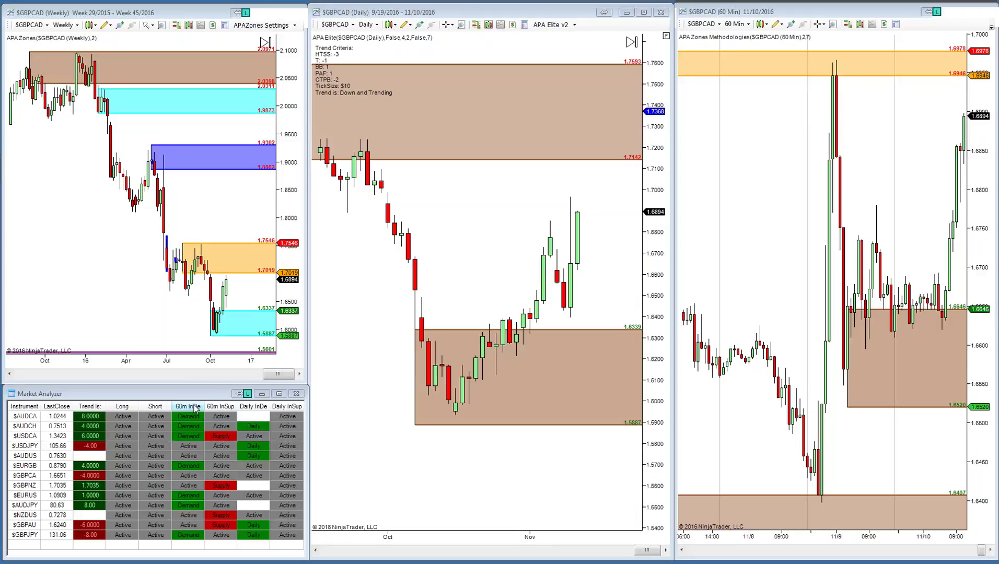
Sort the Market Analyzer rows by the 60m InSupply column, followed by a sort on the Trend Is column
left_click(223, 407)
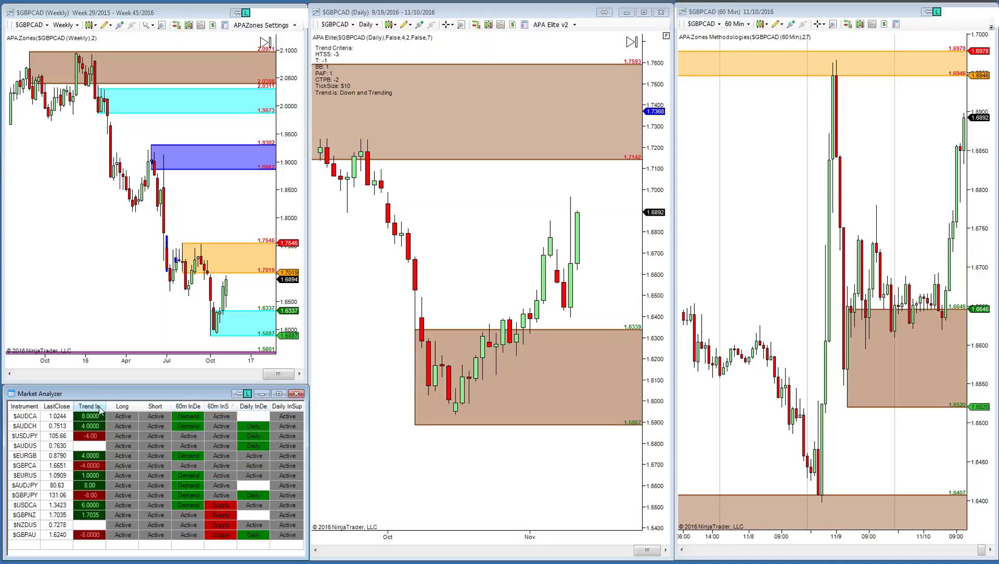
left_click(92, 407)
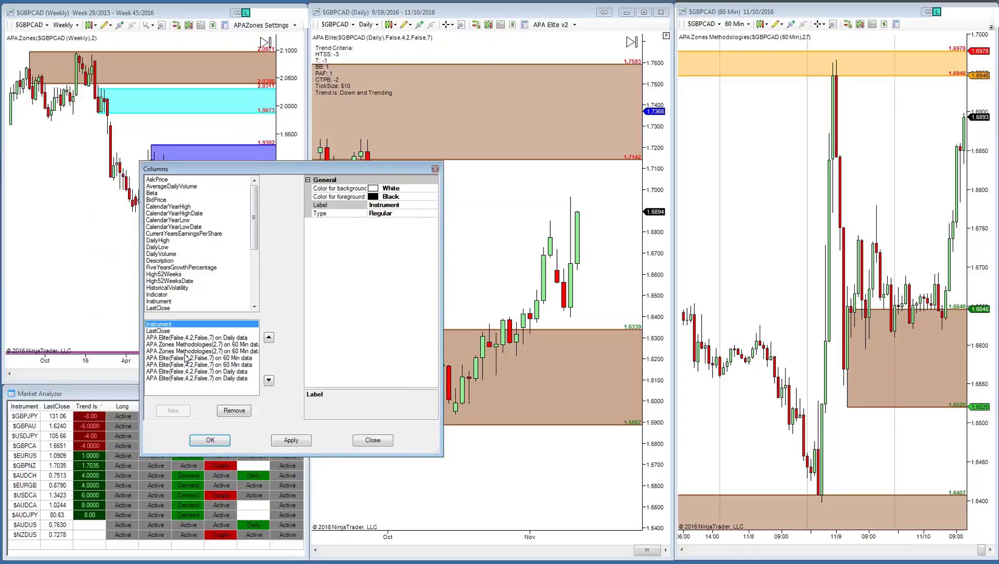
Examine the settings of the 60-minute and daily APA Elite InDemand and InSupply columns, and close the column settings without applying
left_click(188, 365)
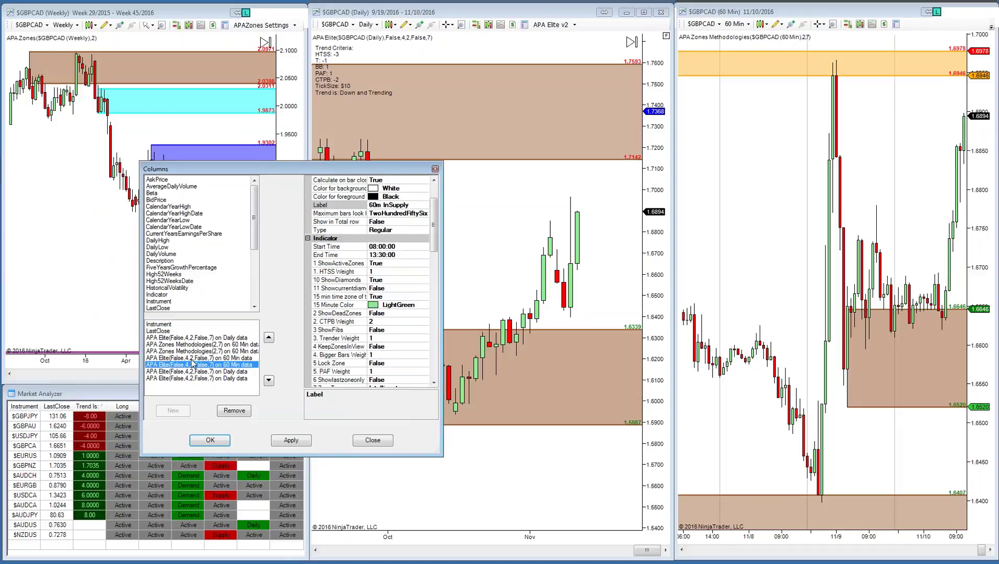
left_click(198, 372)
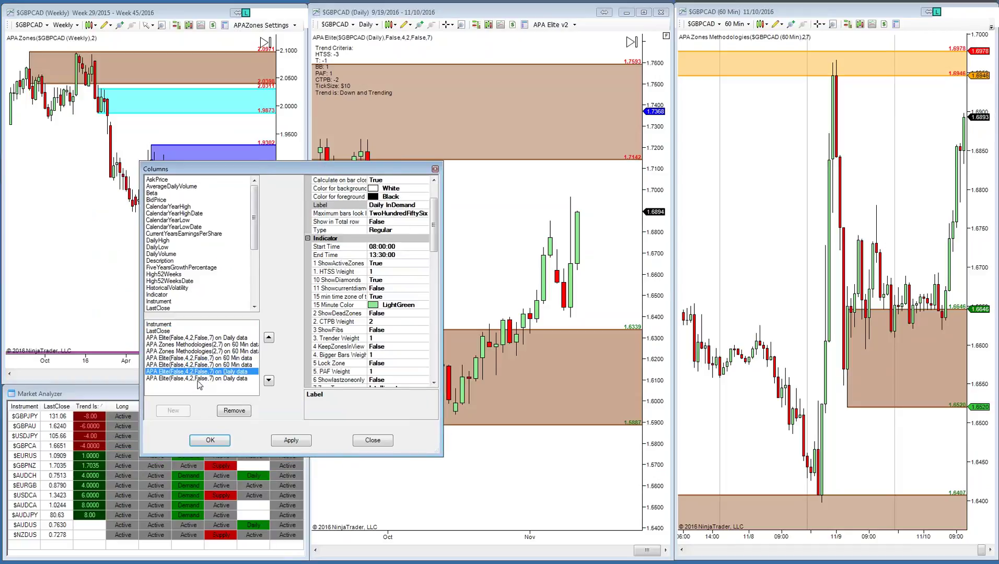
left_click(198, 379)
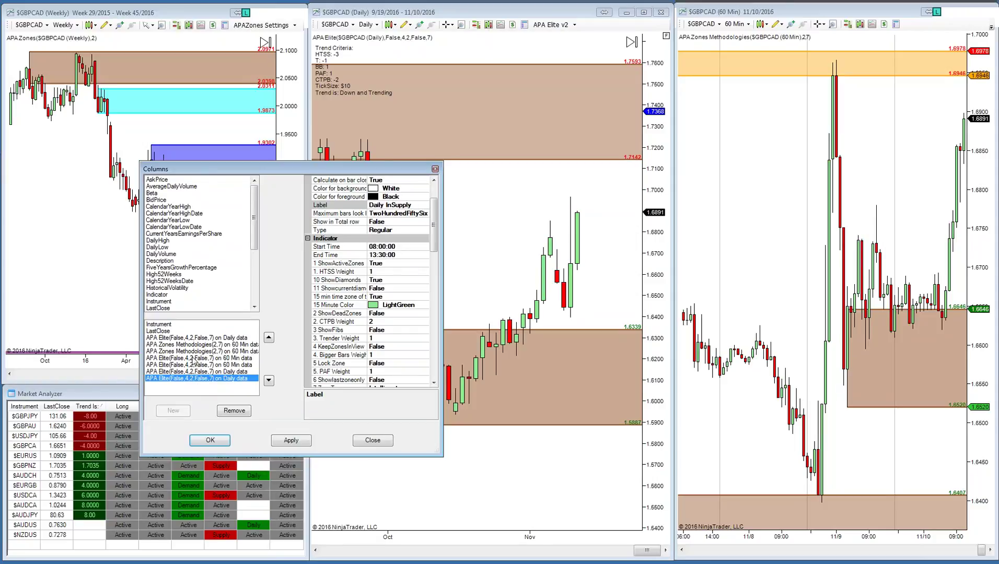
left_click(193, 358)
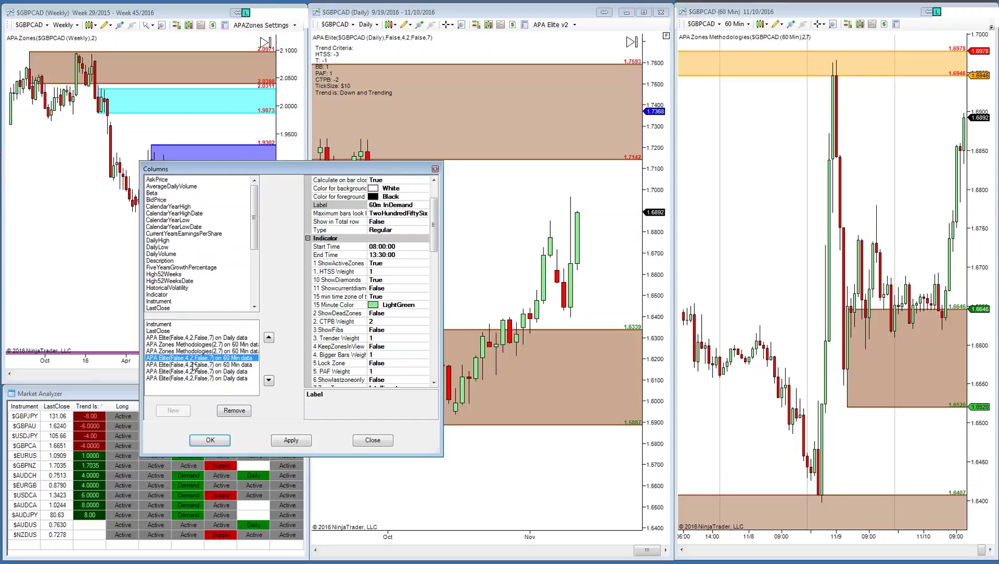
left_click(229, 371)
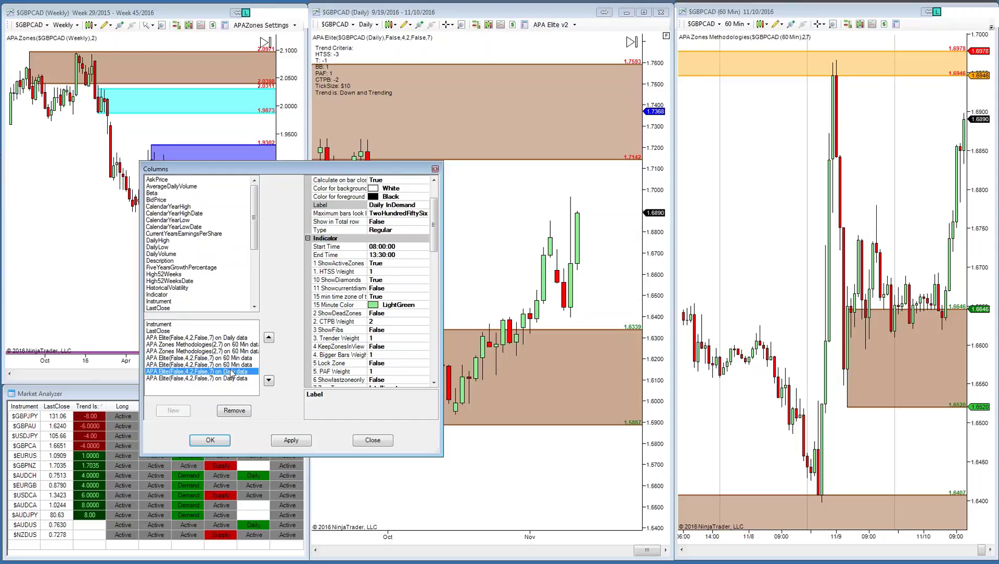
left_click(369, 443)
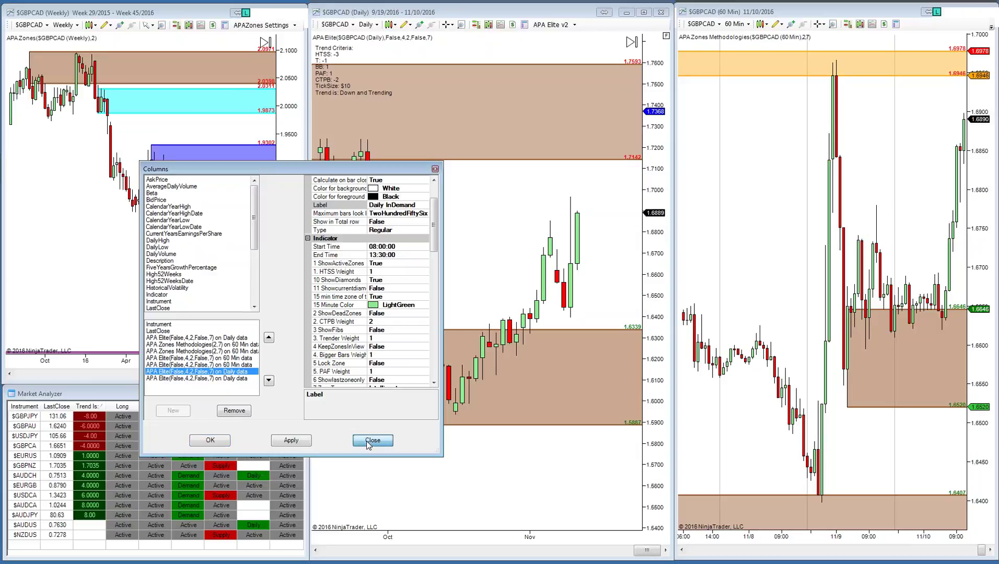